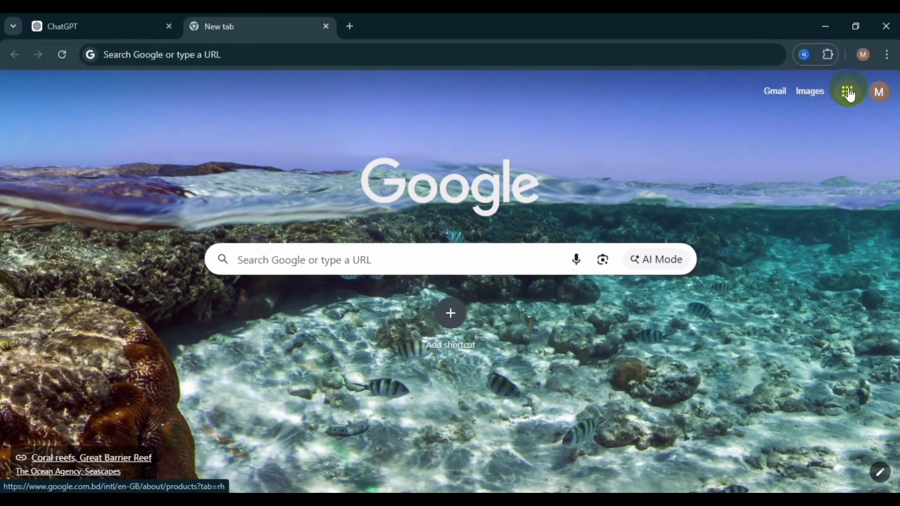
# - Open Google Vids from the Google apps and dismiss the start dialog and the Veo 3.1 introduction
pyautogui.click(795, 169)
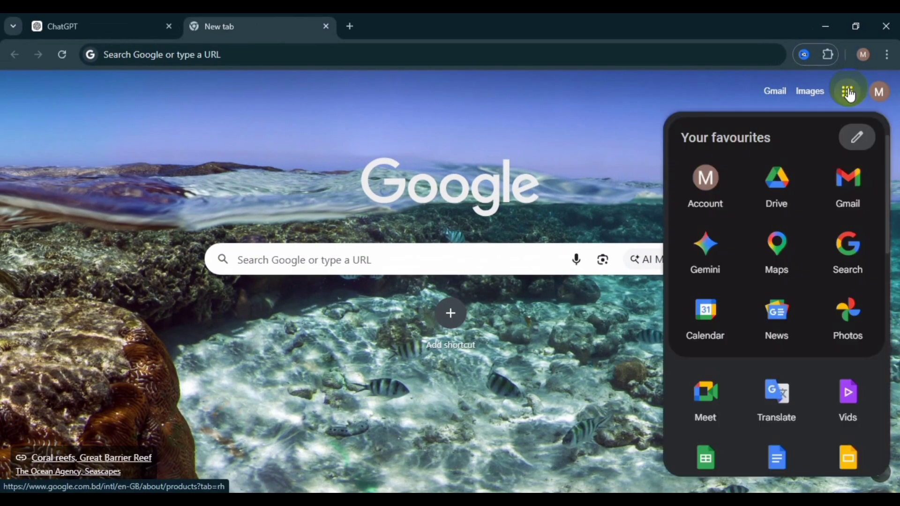
pyautogui.scroll(-5, 802, 197)
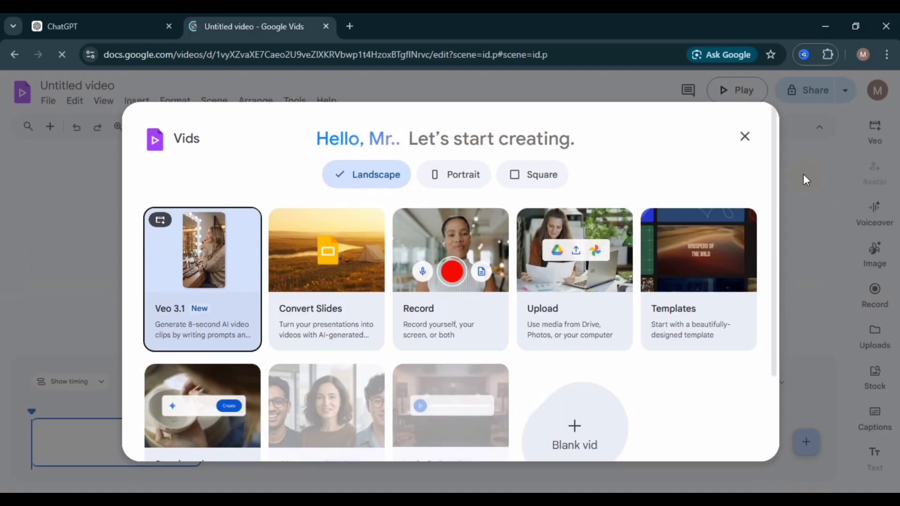
pyautogui.click(745, 137)
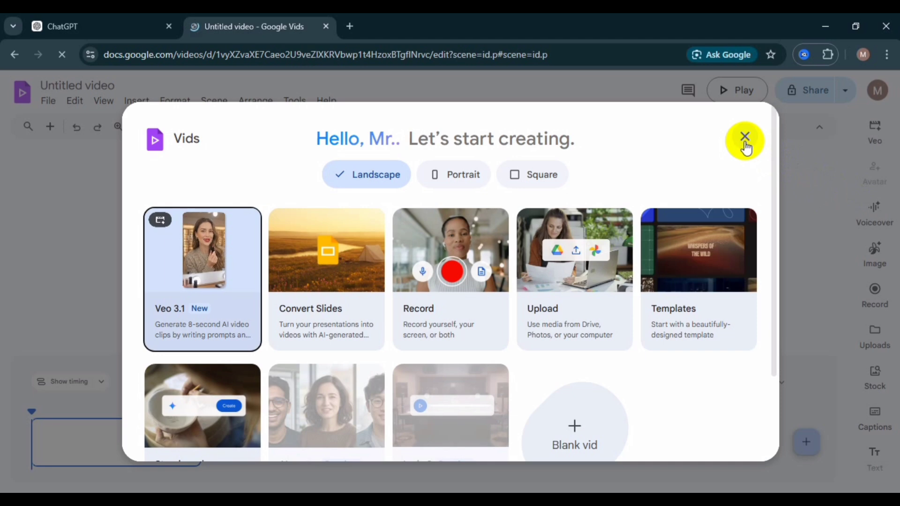
pyautogui.click(744, 137)
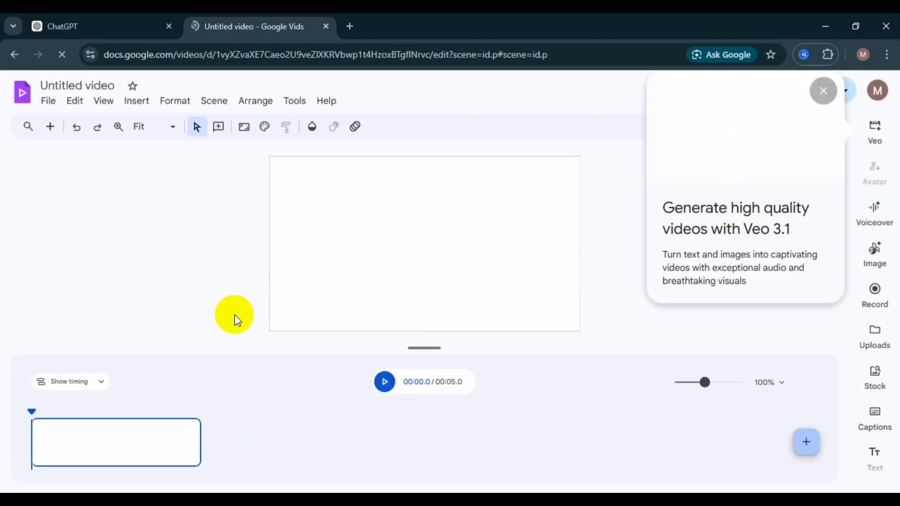
pyautogui.click(819, 92)
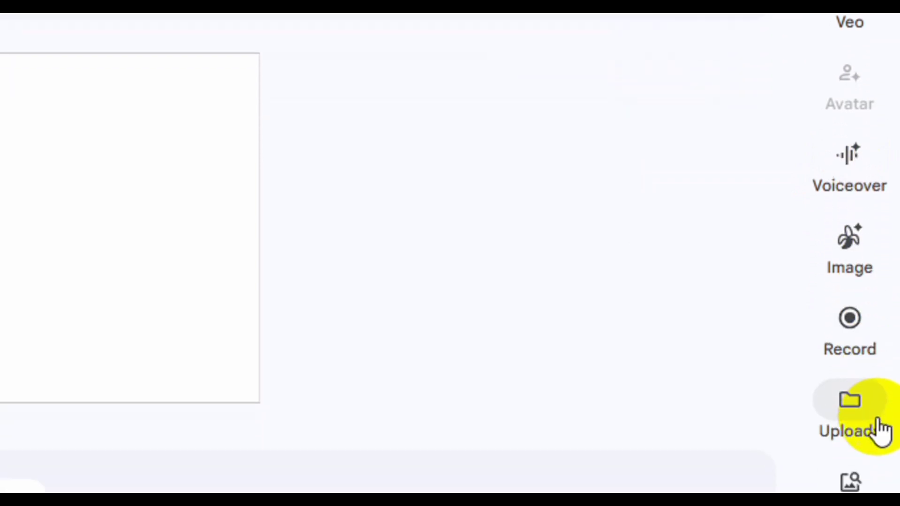
# - Open the image generation tool for the blank video and activate its prompt field
pyautogui.scroll(-3, 872, 393)
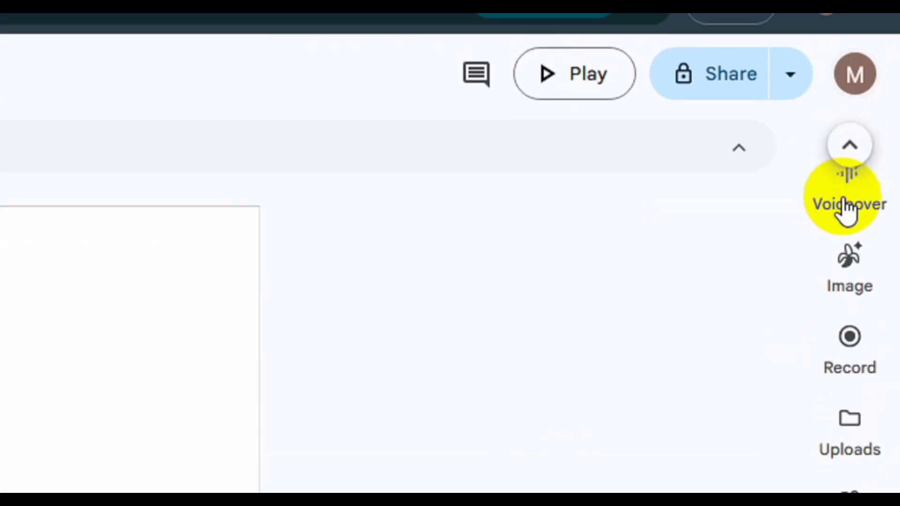
pyautogui.scroll(3, 847, 210)
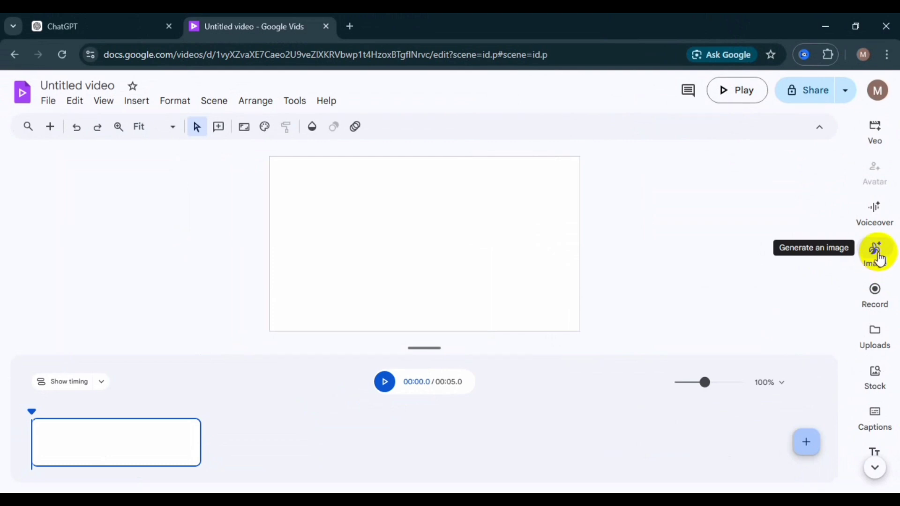
pyautogui.click(875, 253)
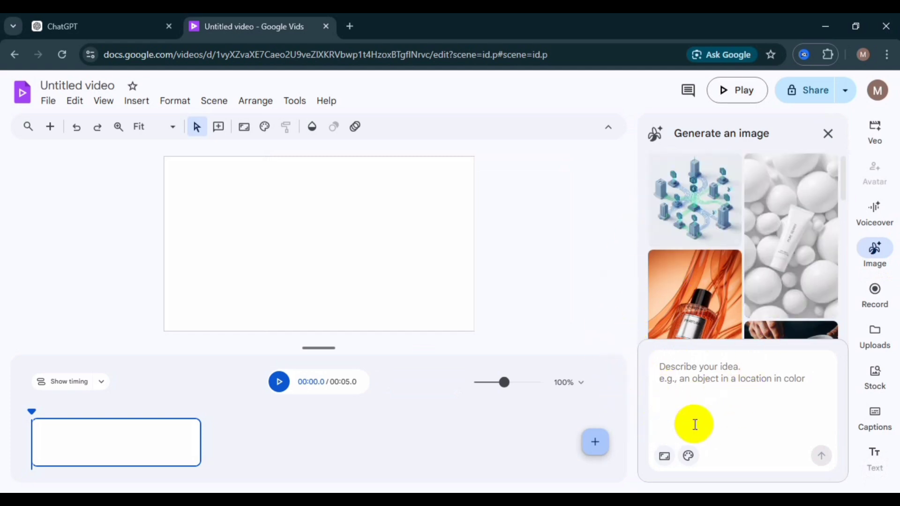
pyautogui.click(723, 388)
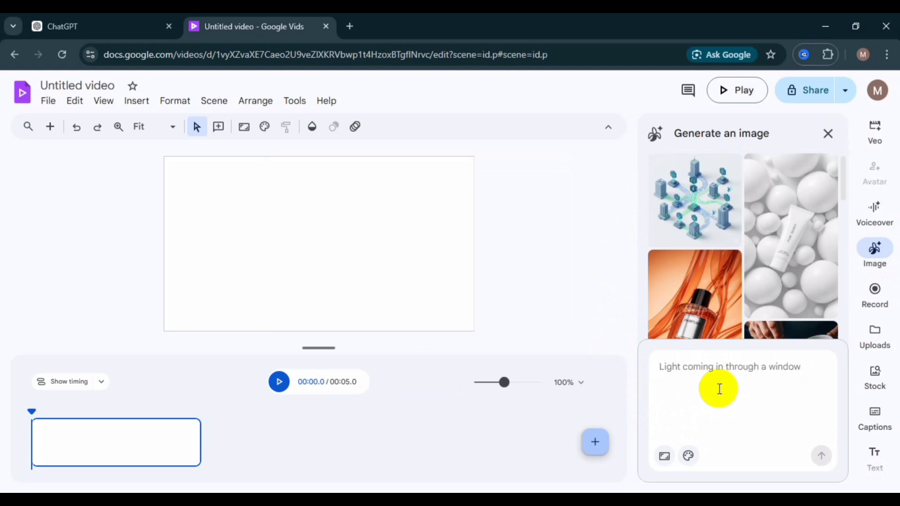
pyautogui.write('A cup of ice coffee on the table with a vase of a flower')
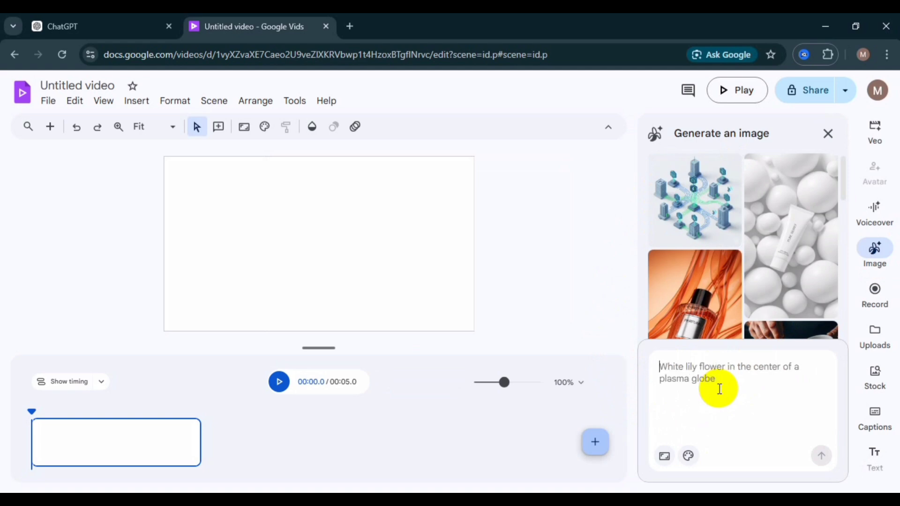
# - Switch to ChatGPT and send "amake 2ti image generate promt dao ebong sei image theke 2ti video o 2ti voiceover promt dao ja hobe gram banglar story niye"
pyautogui.click(38, 22)
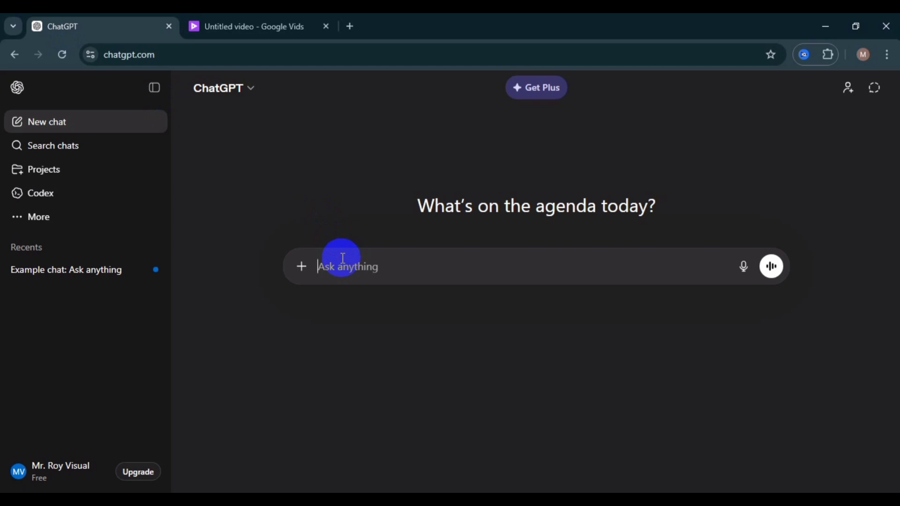
pyautogui.write('amake 2ti image generate promt dao ebong sei image theke 2ti video o 2ti voiceover promt dao ja hobe gram banglar story niye')
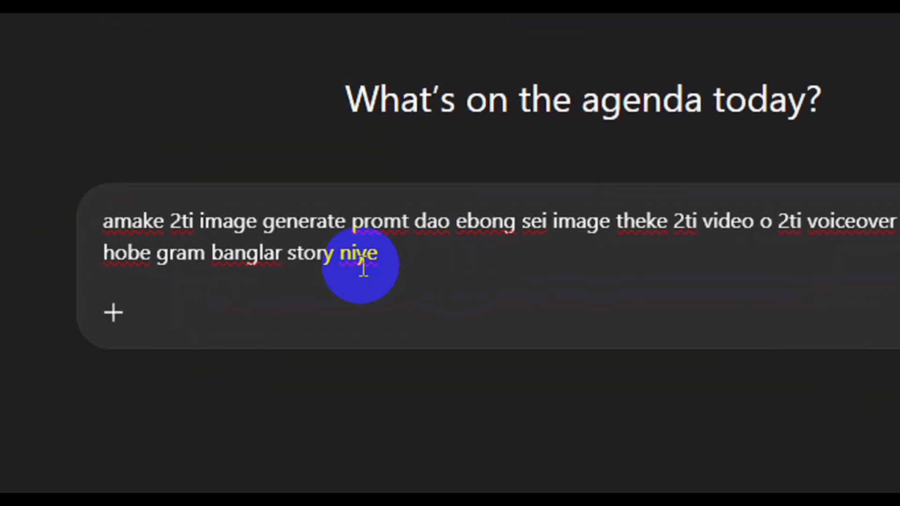
pyautogui.moveTo(113, 230); pyautogui.dragTo(237, 232)
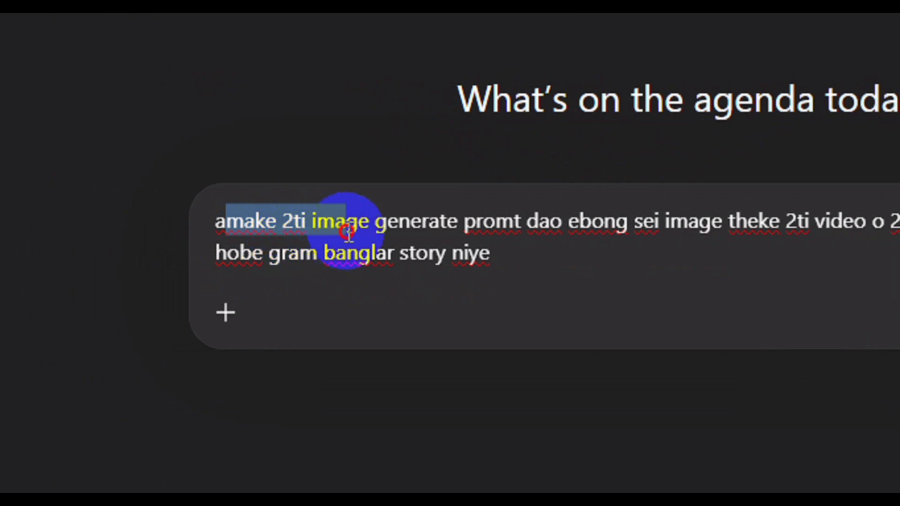
pyautogui.moveTo(347, 232); pyautogui.dragTo(776, 233)
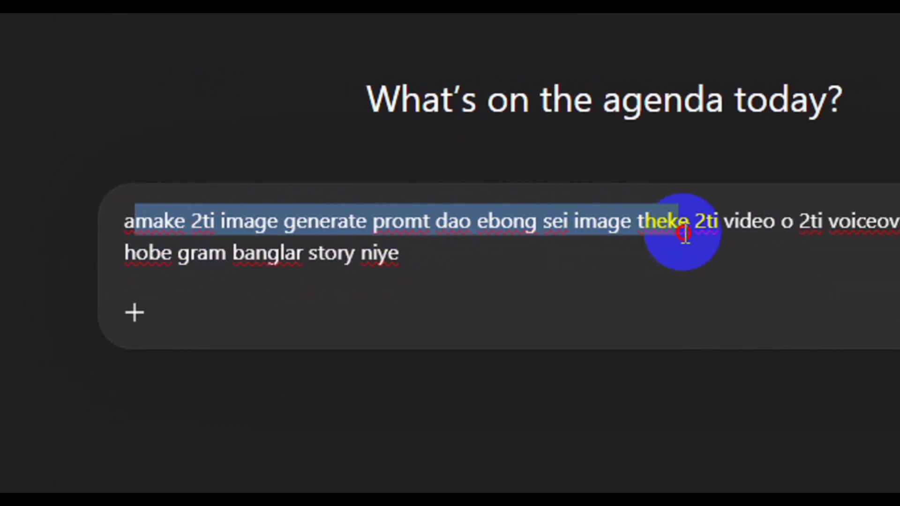
pyautogui.moveTo(685, 232); pyautogui.dragTo(826, 232)
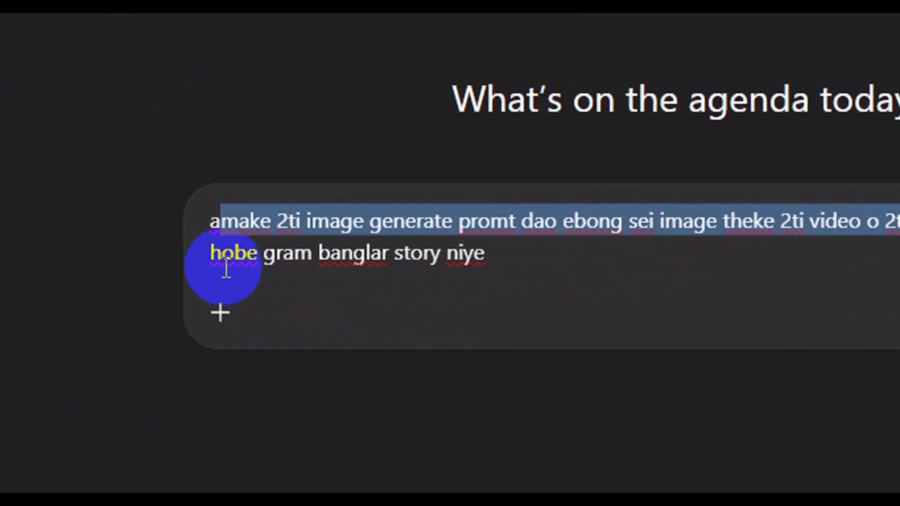
pyautogui.moveTo(225, 259); pyautogui.dragTo(524, 260)
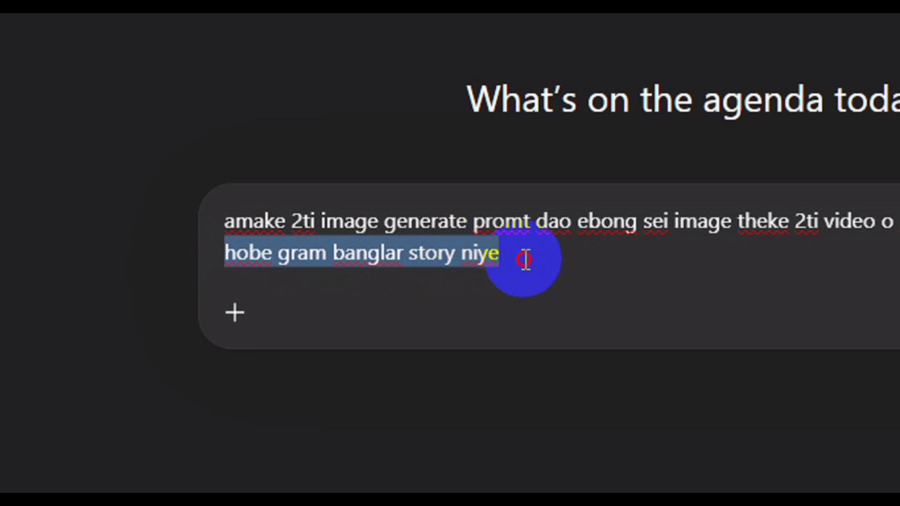
pyautogui.click(527, 260)
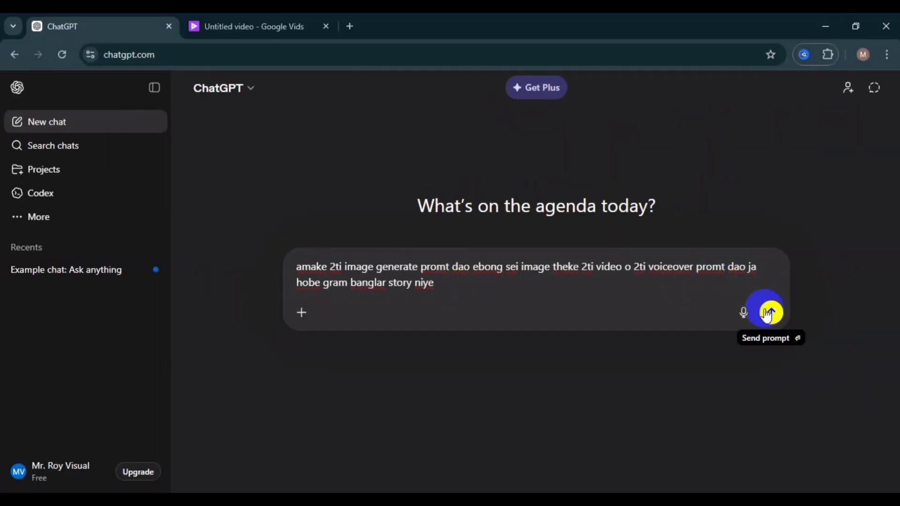
pyautogui.click(767, 313)
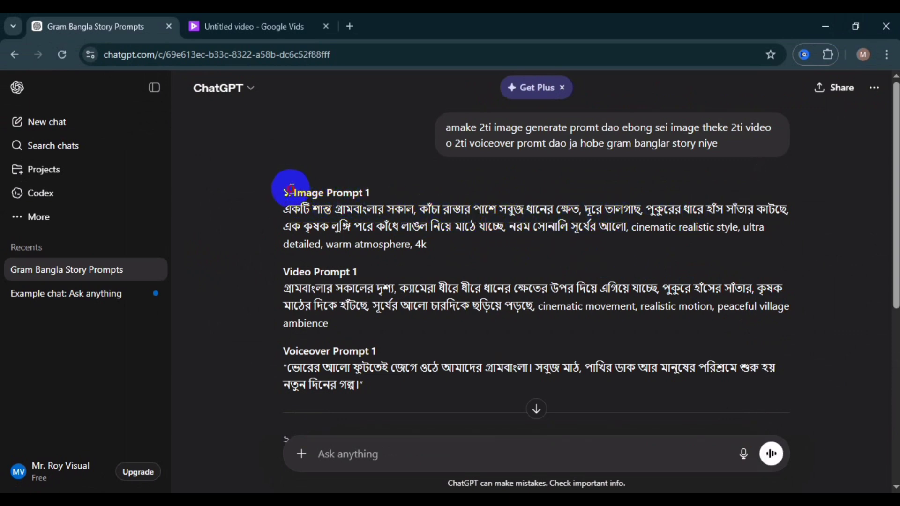
# - Review the image, video and voiceover prompts in ChatGPT's reply for both story scenes
pyautogui.moveTo(291, 189); pyautogui.dragTo(396, 187)
pyautogui.click(417, 223)
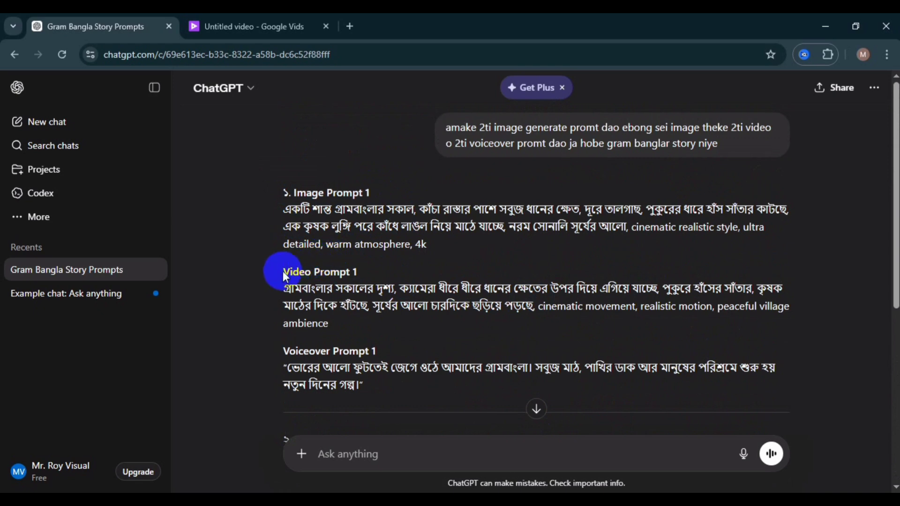
pyautogui.moveTo(285, 276); pyautogui.dragTo(374, 276)
pyautogui.click(483, 275)
pyautogui.scroll(-2, 444, 277)
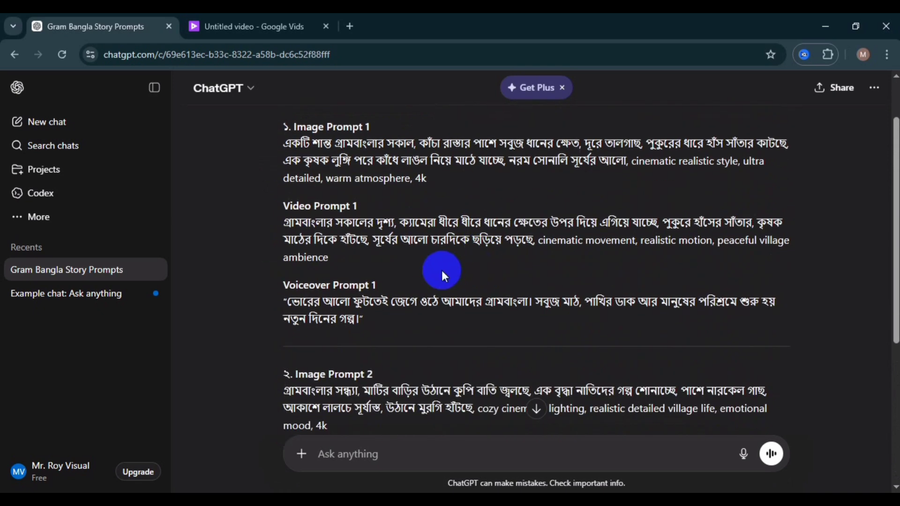
pyautogui.moveTo(281, 284); pyautogui.dragTo(434, 287)
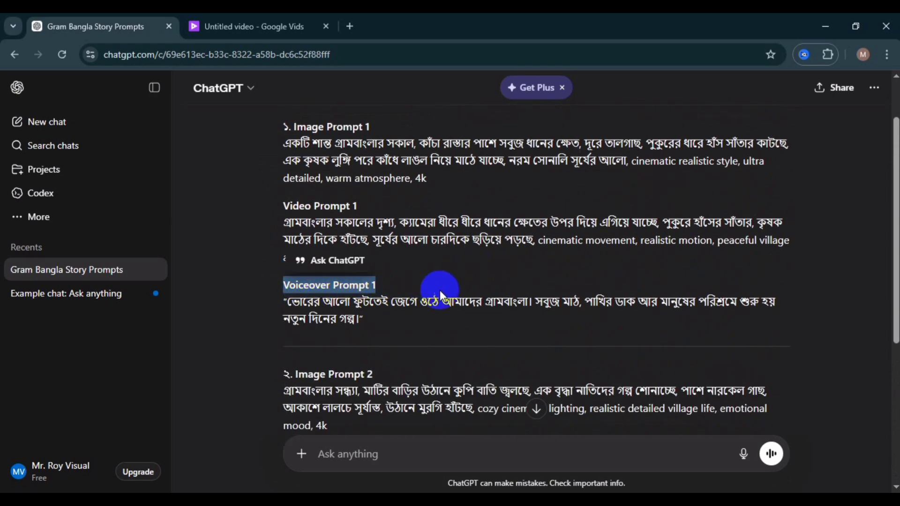
pyautogui.click(437, 302)
pyautogui.scroll(-4, 381, 232)
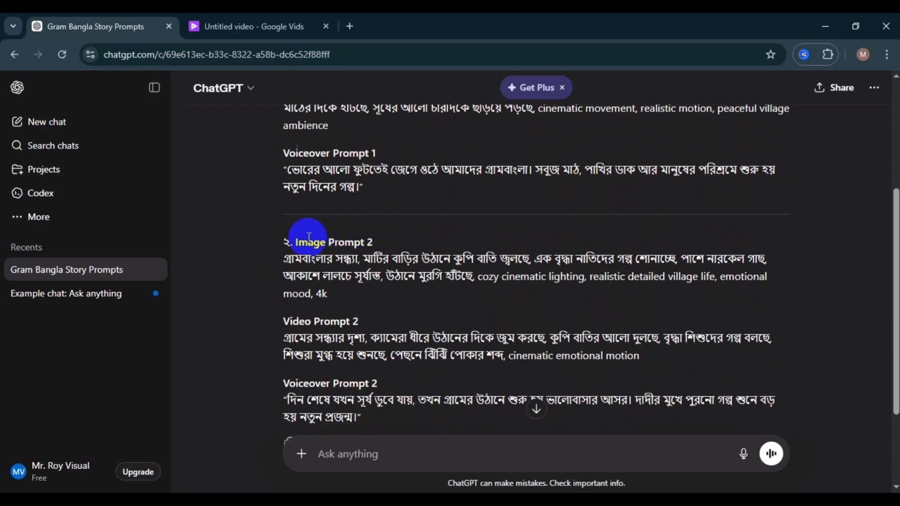
pyautogui.moveTo(303, 244); pyautogui.dragTo(400, 243)
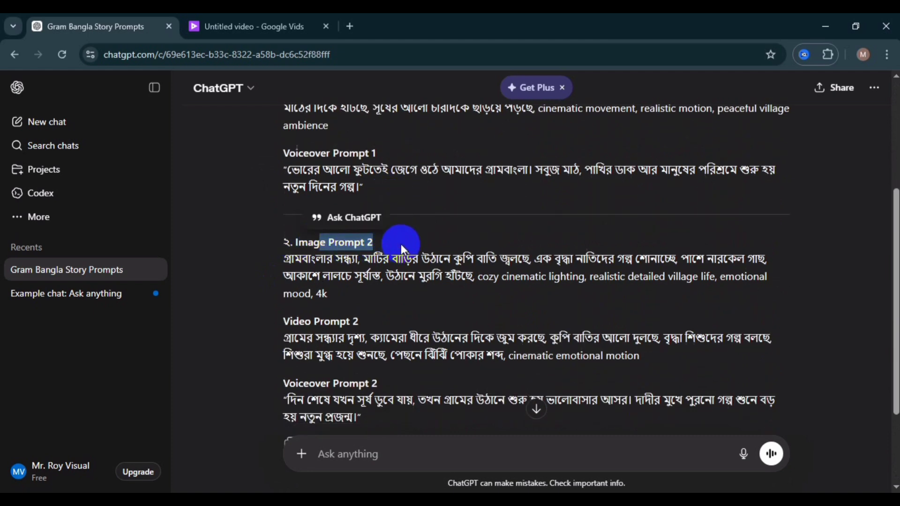
pyautogui.click(400, 243)
pyautogui.scroll(-4, 304, 261)
# - Copy the text of Image Prompt 1 and paste it into the image generation prompt in Google Vids
pyautogui.scroll(10, 312, 281)
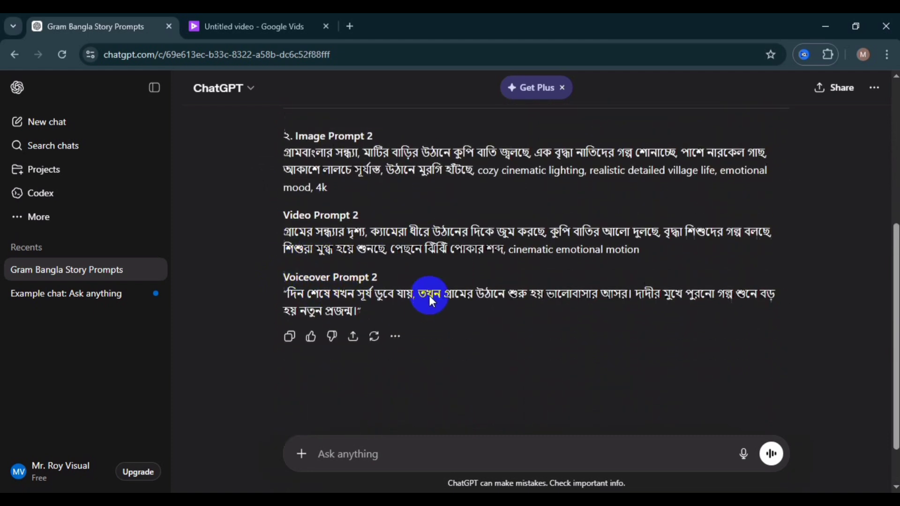
pyautogui.moveTo(284, 210); pyautogui.dragTo(440, 250)
pyautogui.rightClick(412, 233)
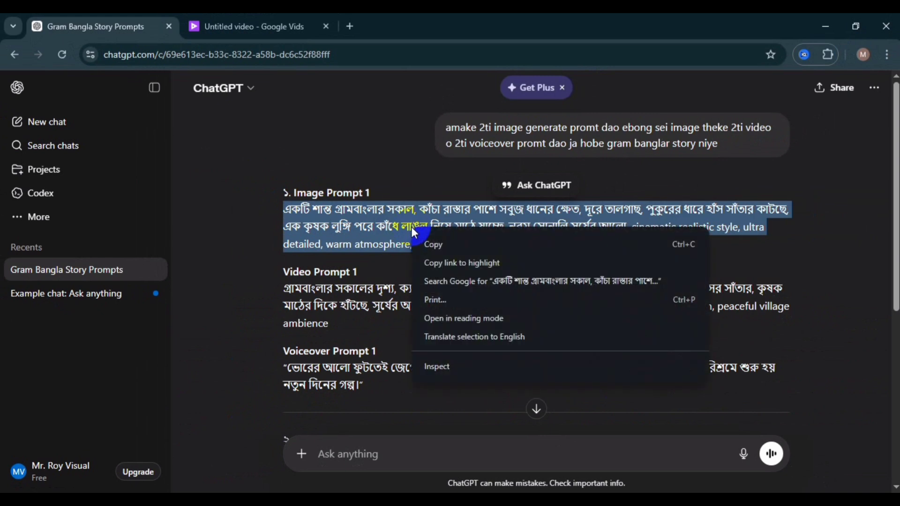
pyautogui.click(435, 242)
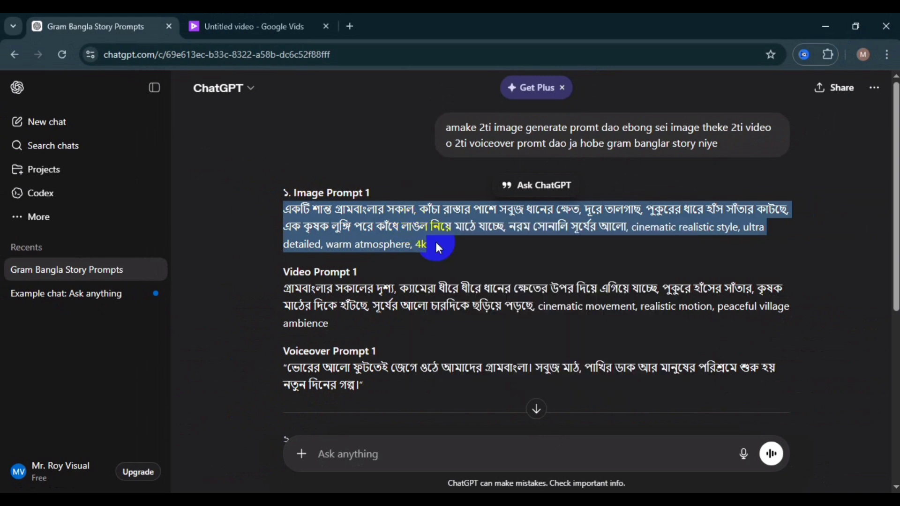
pyautogui.click(266, 23)
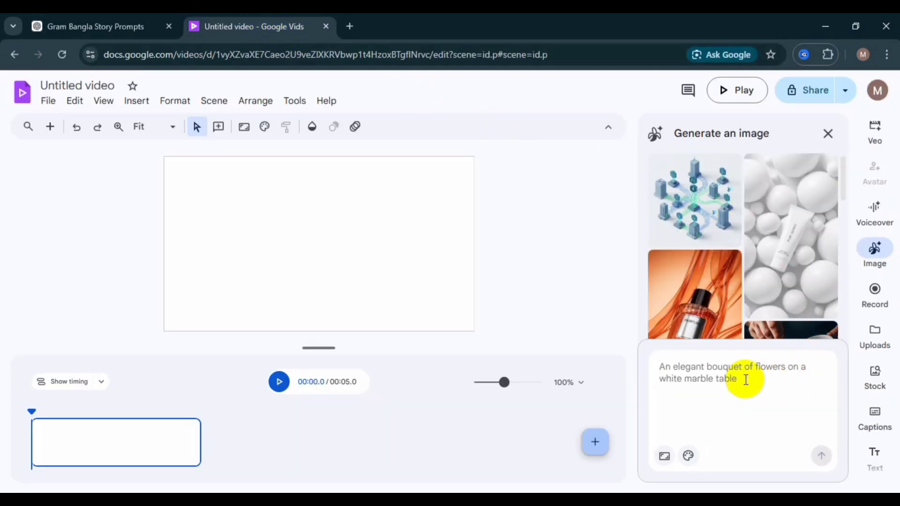
pyautogui.rightClick(703, 372)
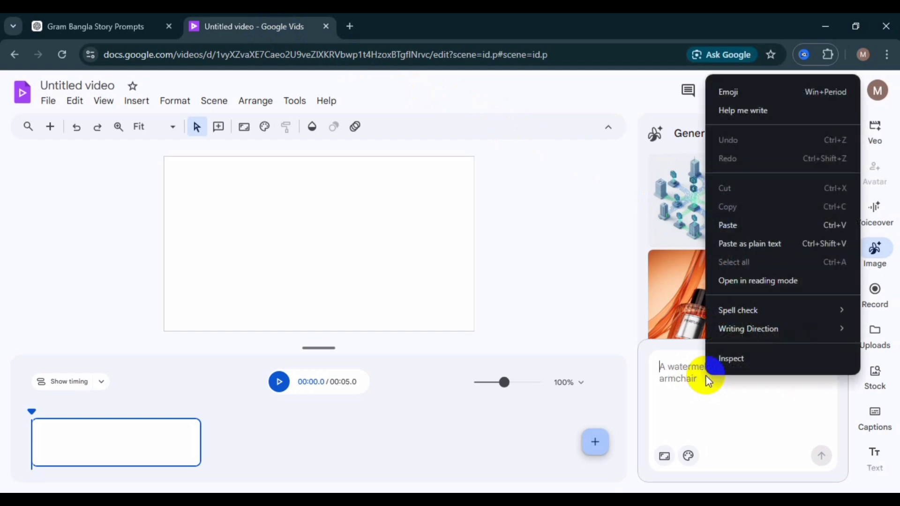
pyautogui.click(756, 224)
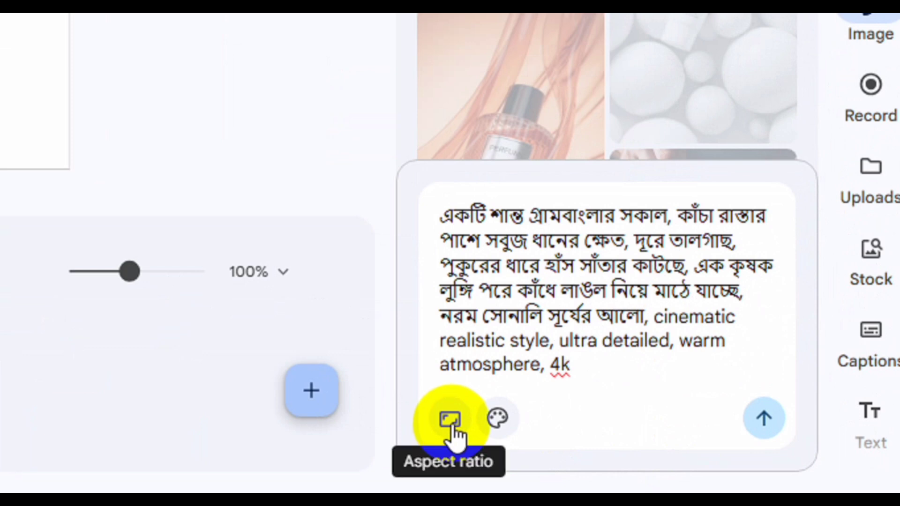
# - Set the image's aspect ratio to Landscape 16:9 and generate it from the pasted prompt
pyautogui.click(450, 433)
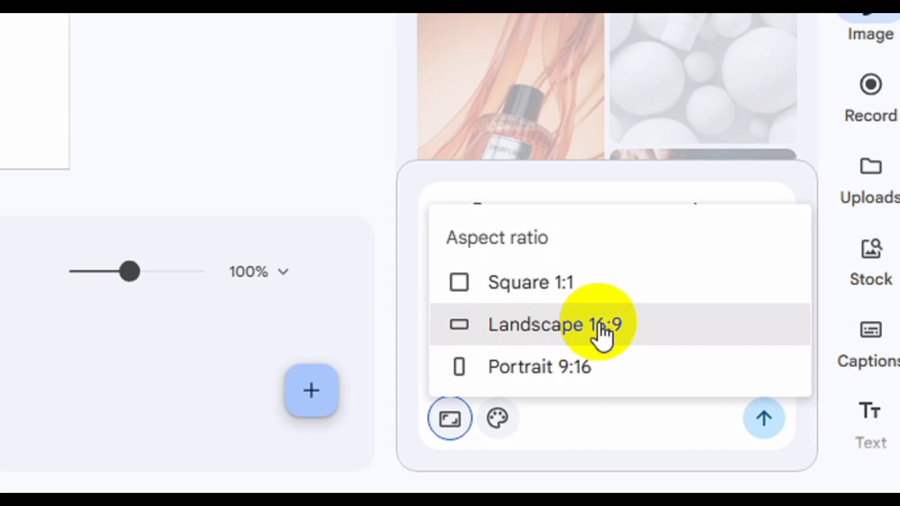
pyautogui.click(645, 328)
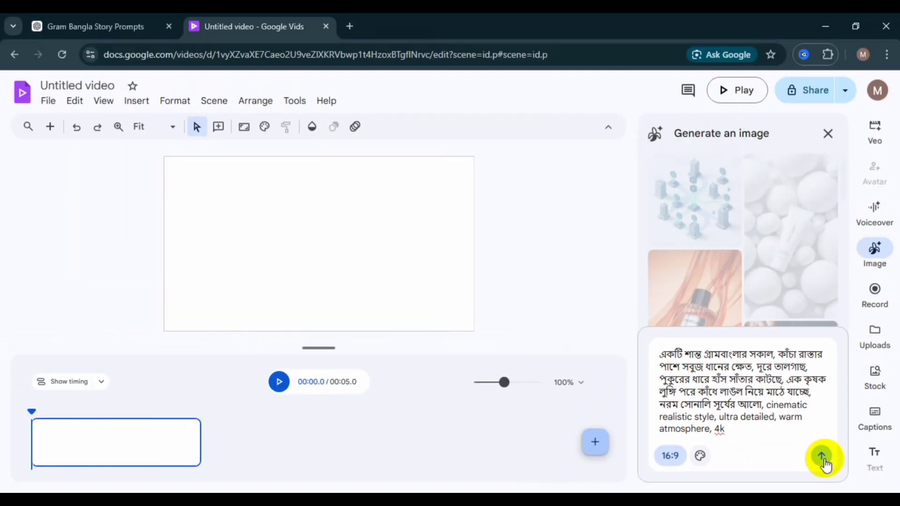
pyautogui.click(749, 429)
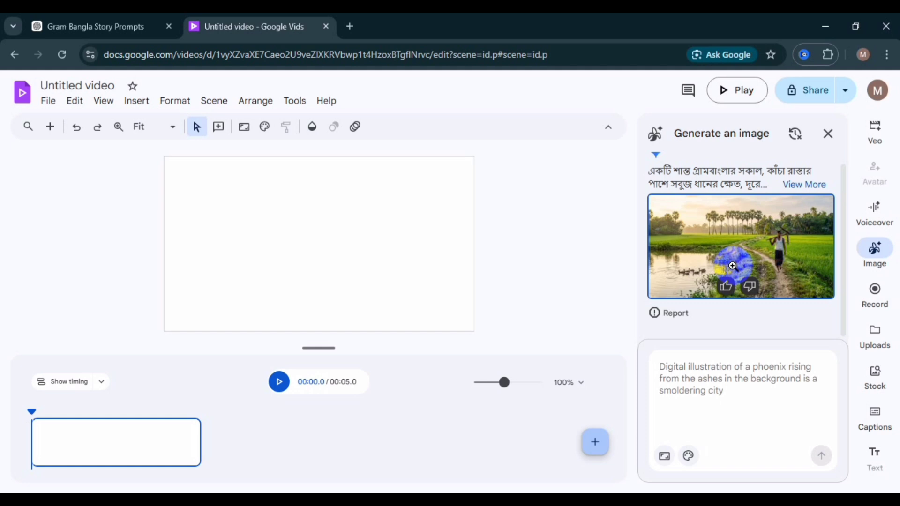
# - Save the generated village morning image as a JPEG named 1 in the Downloads folder
pyautogui.rightClick(798, 233)
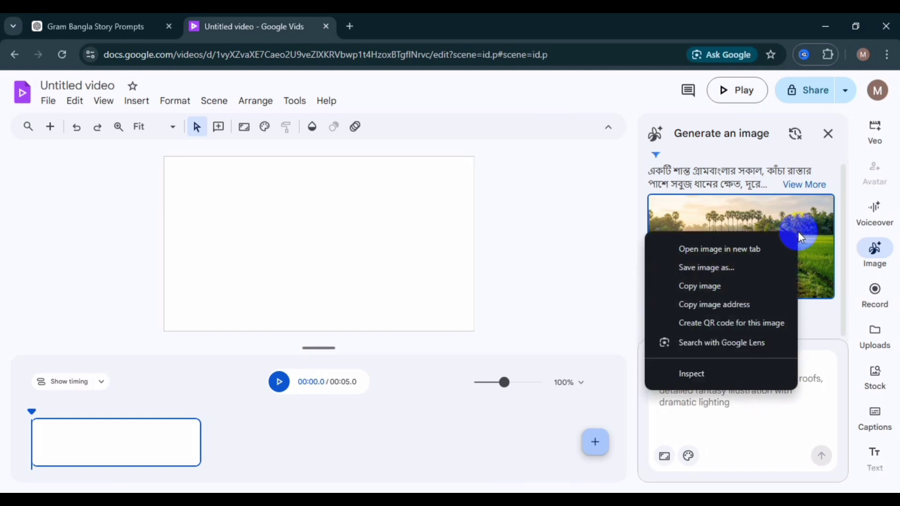
pyautogui.click(719, 269)
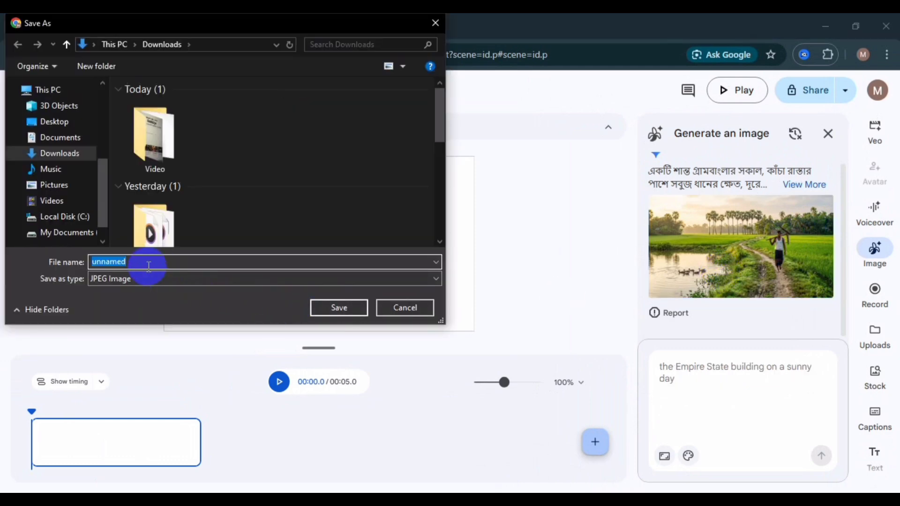
pyautogui.write('1')
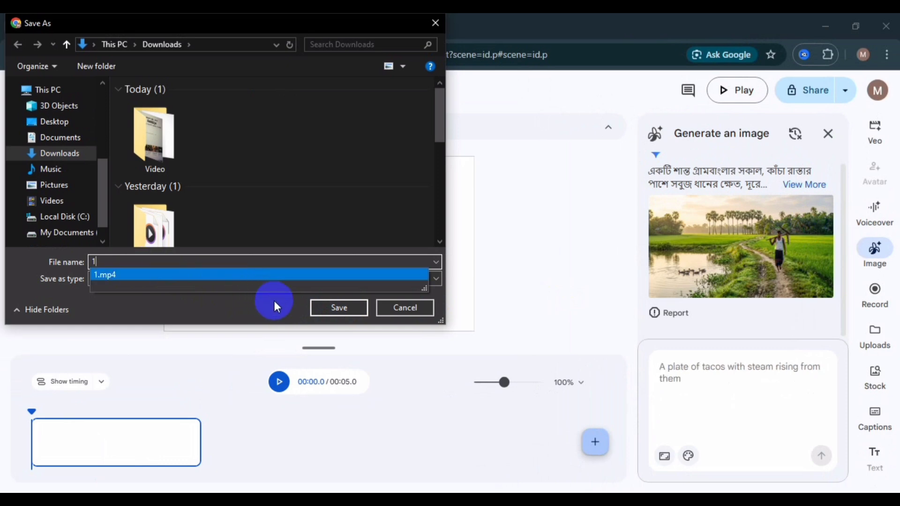
pyautogui.click(338, 310)
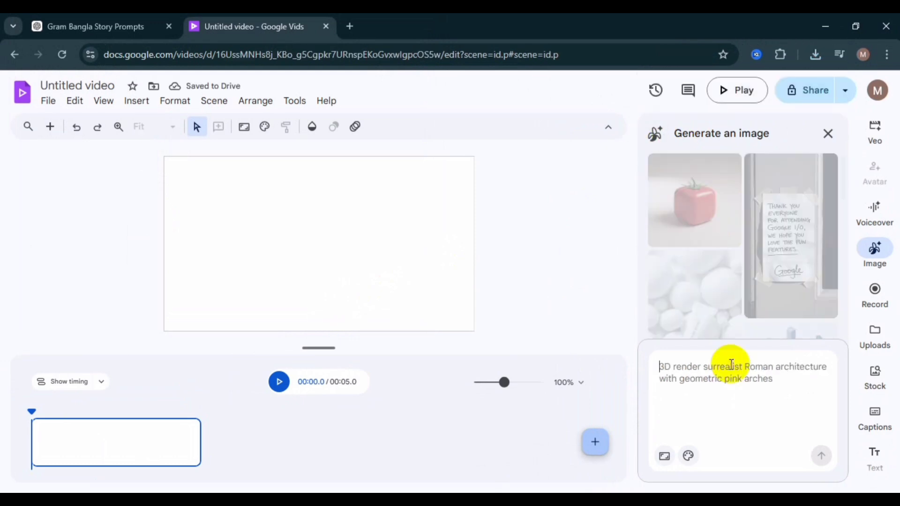
# - Copy the text of Image Prompt 2 (Updated) from ChatGPT and paste it into the image generation prompt in Google Vids
pyautogui.click(746, 381)
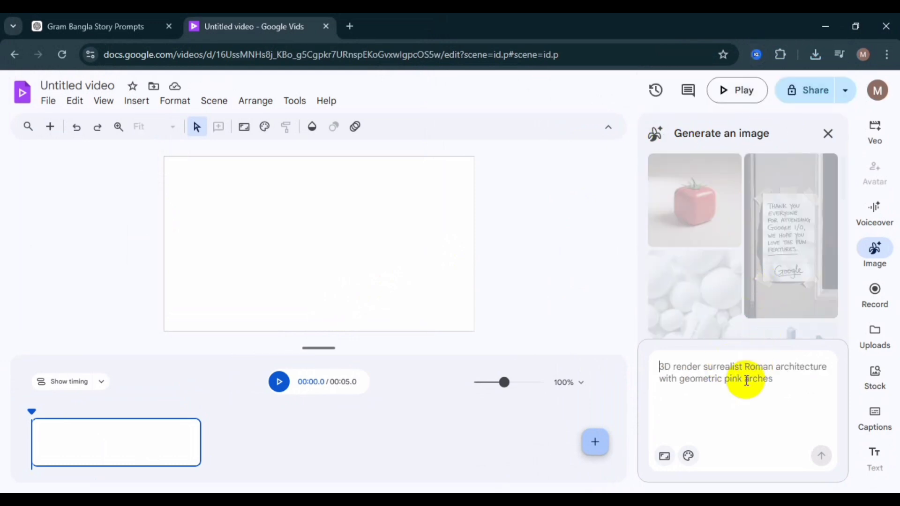
pyautogui.click(66, 19)
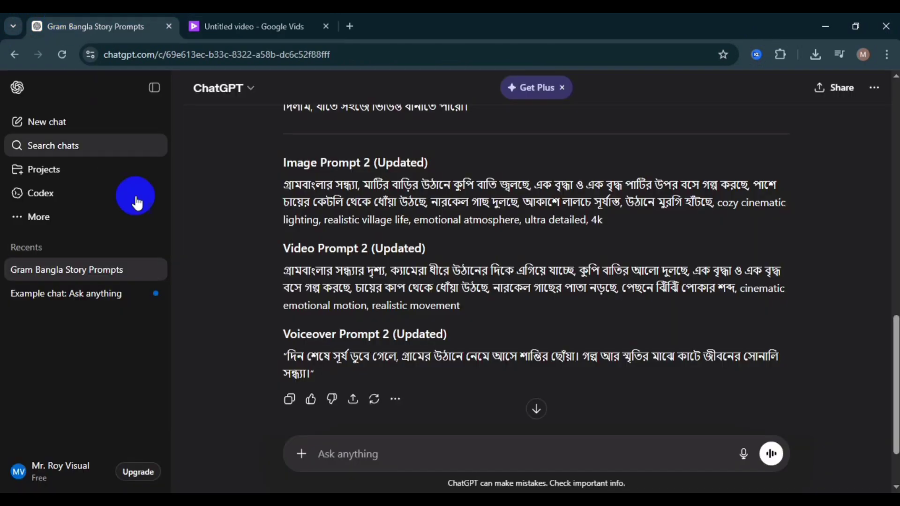
pyautogui.click(272, 193)
pyautogui.moveTo(279, 185); pyautogui.dragTo(531, 239)
pyautogui.moveTo(600, 233); pyautogui.dragTo(611, 218)
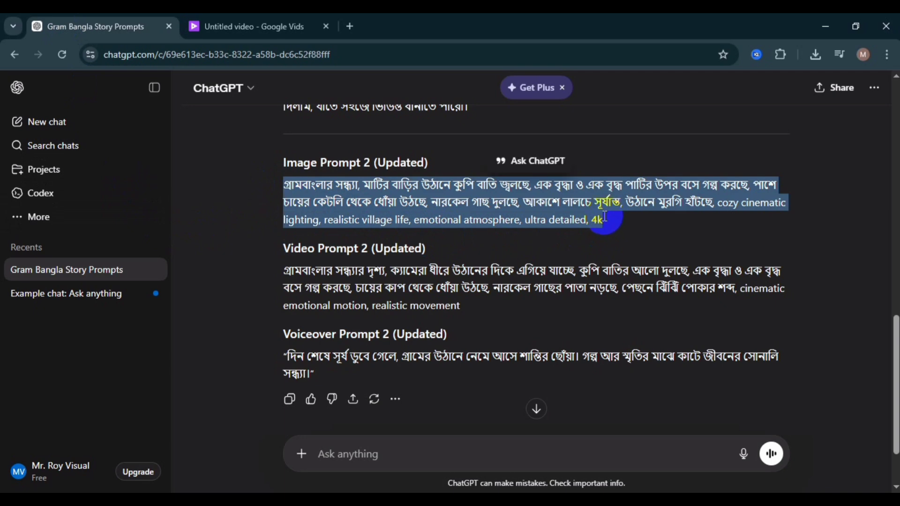
pyautogui.rightClick(592, 213)
pyautogui.click(623, 229)
pyautogui.click(221, 20)
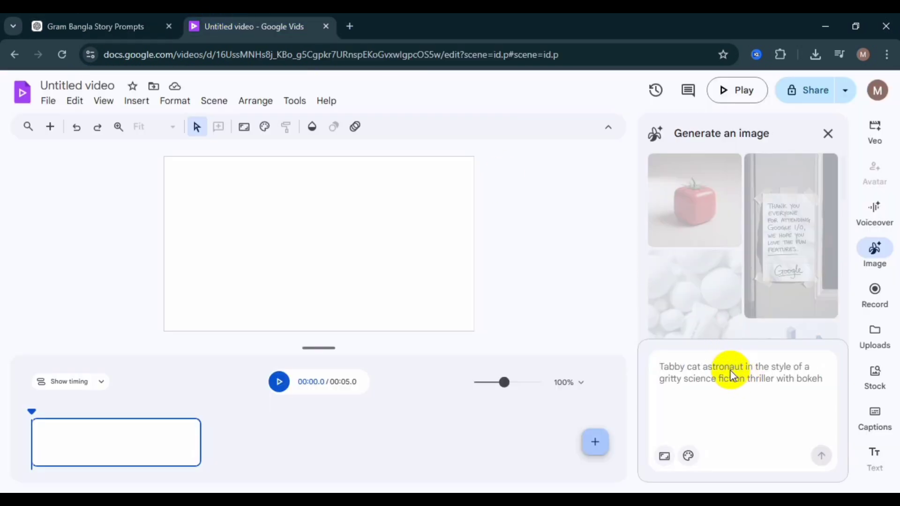
pyautogui.rightClick(729, 375)
pyautogui.click(750, 220)
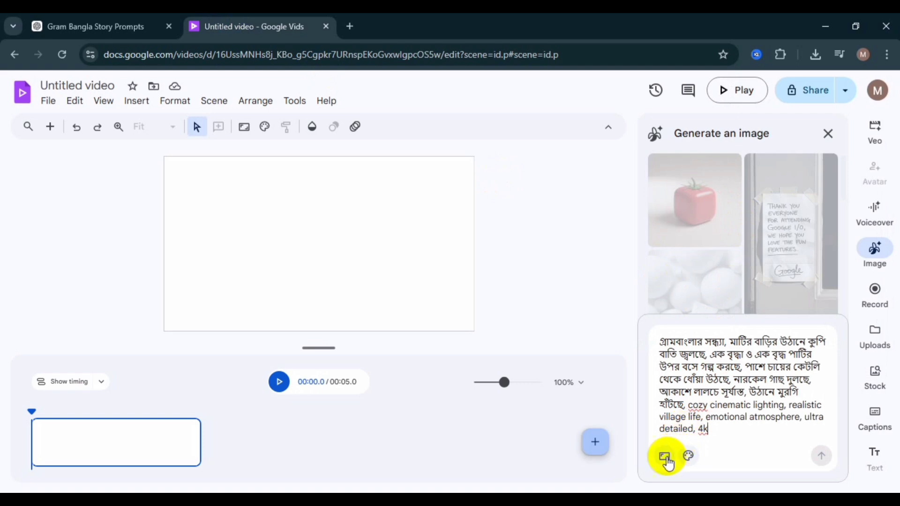
# - Set the second image's aspect ratio to 16:9 and generate it from the pasted prompt
pyautogui.click(665, 458)
pyautogui.click(692, 409)
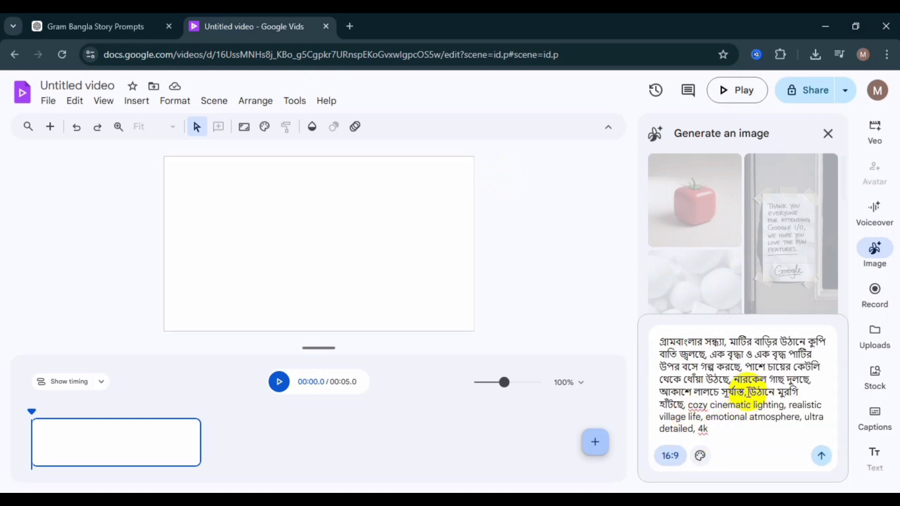
pyautogui.click(816, 460)
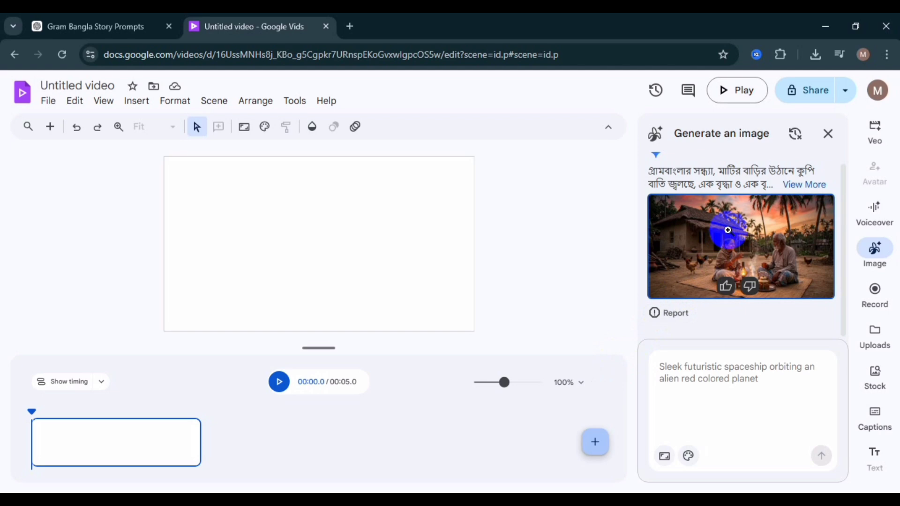
# - Save the generated village evening image as a JPEG named 2 in the Downloads folder
pyautogui.rightClick(727, 230)
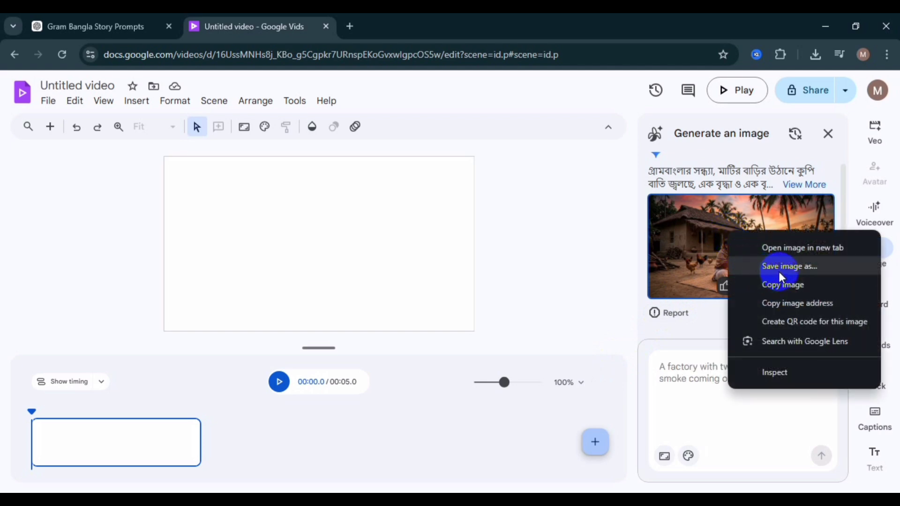
pyautogui.click(797, 271)
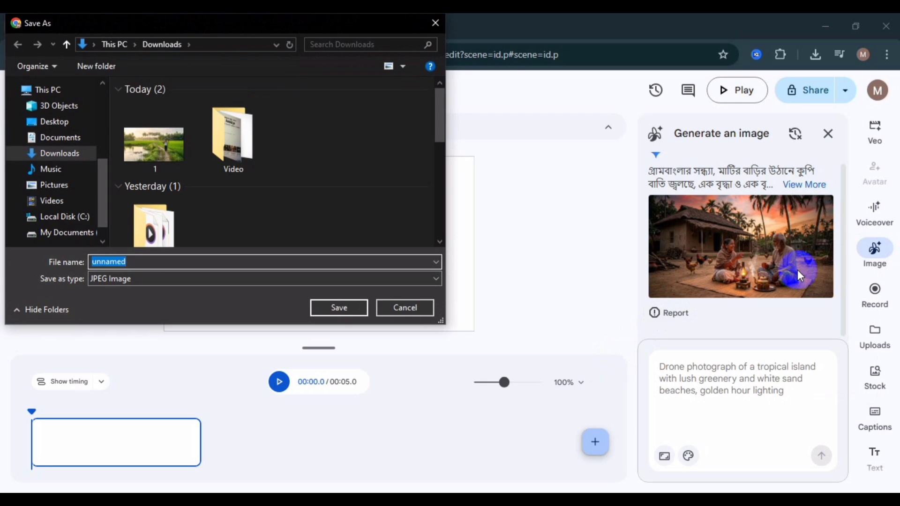
pyautogui.write('2')
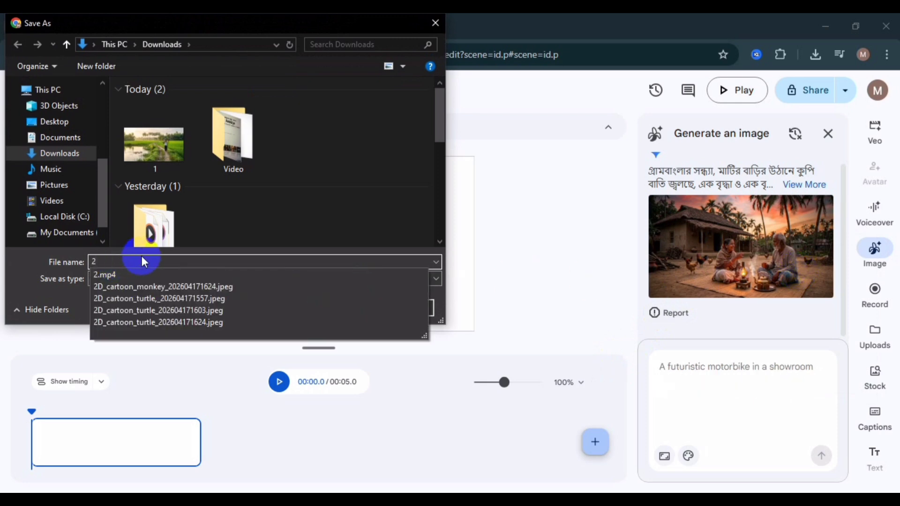
pyautogui.press('Return')
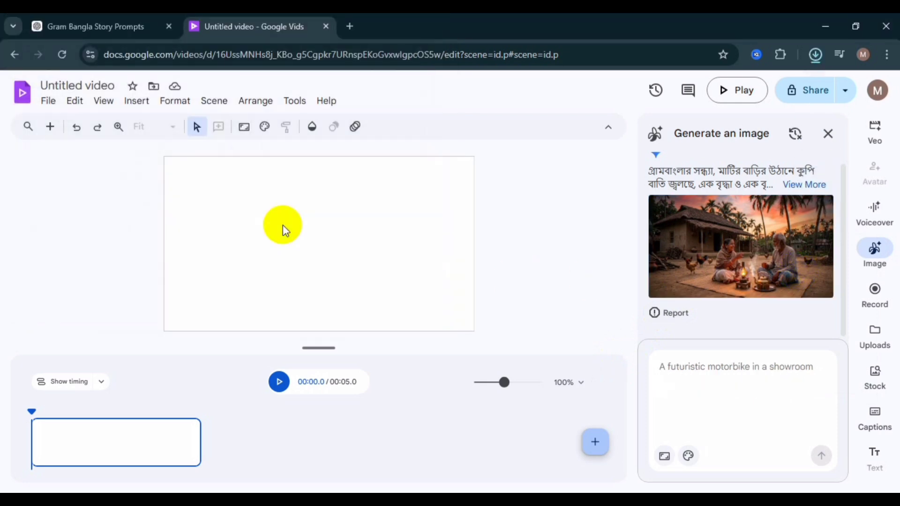
pyautogui.click(813, 59)
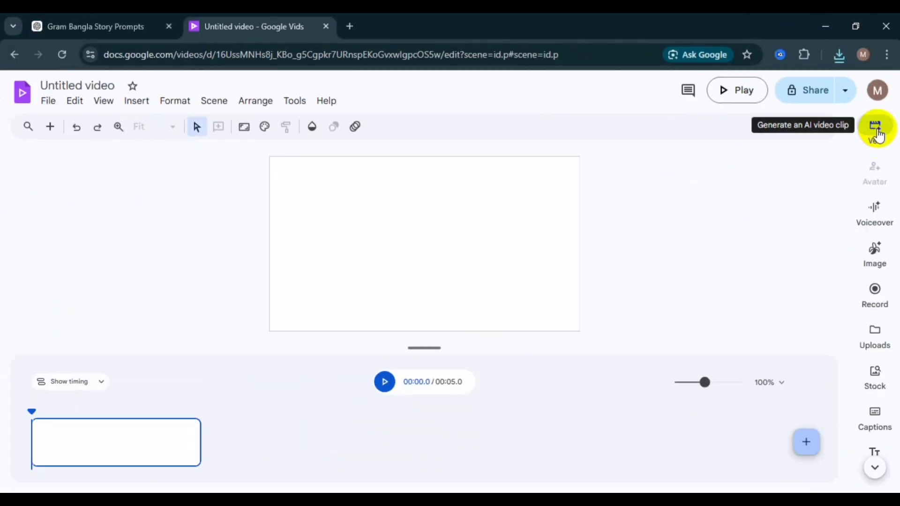
# - Set up a Veo AI video clip in Animate an image mode with the Landscape 16:9 aspect ratio
pyautogui.click(876, 129)
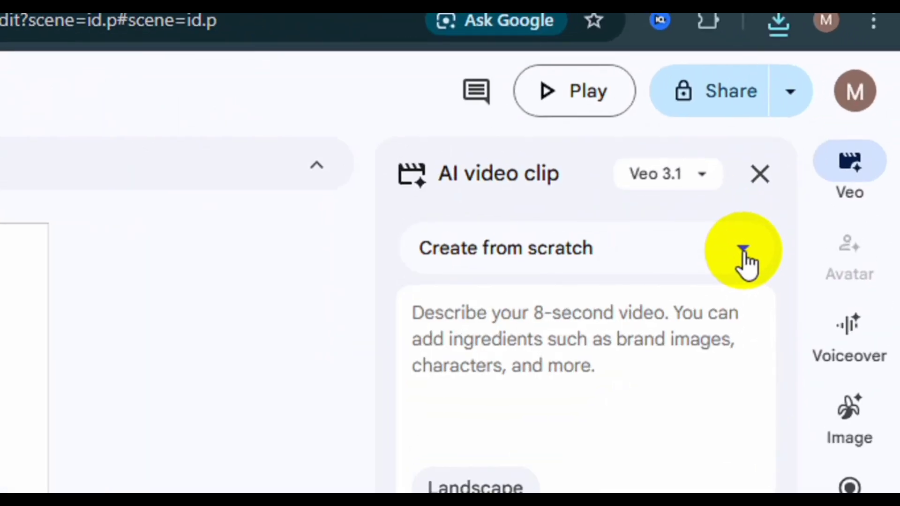
pyautogui.click(745, 252)
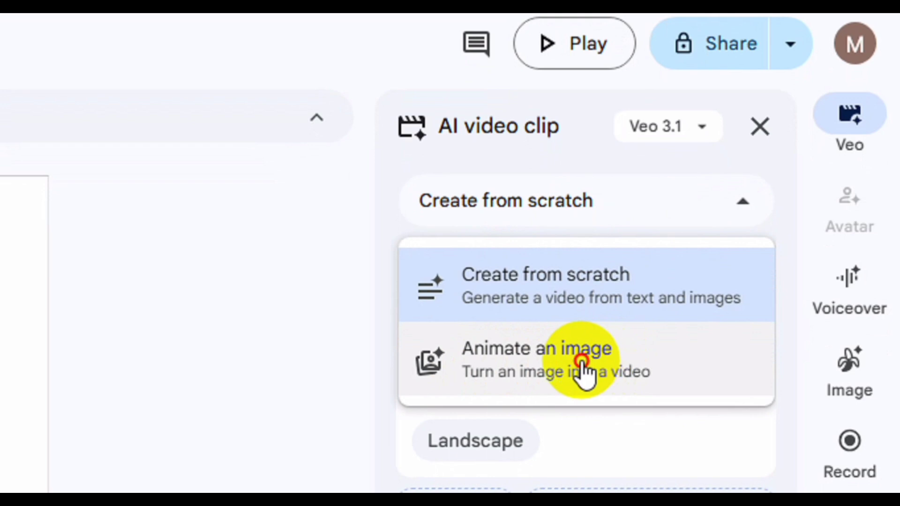
pyautogui.click(582, 363)
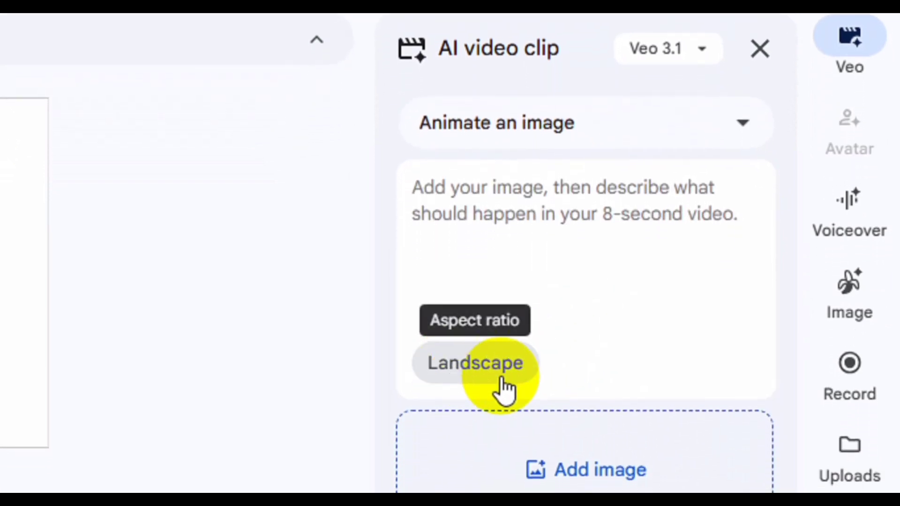
pyautogui.click(492, 364)
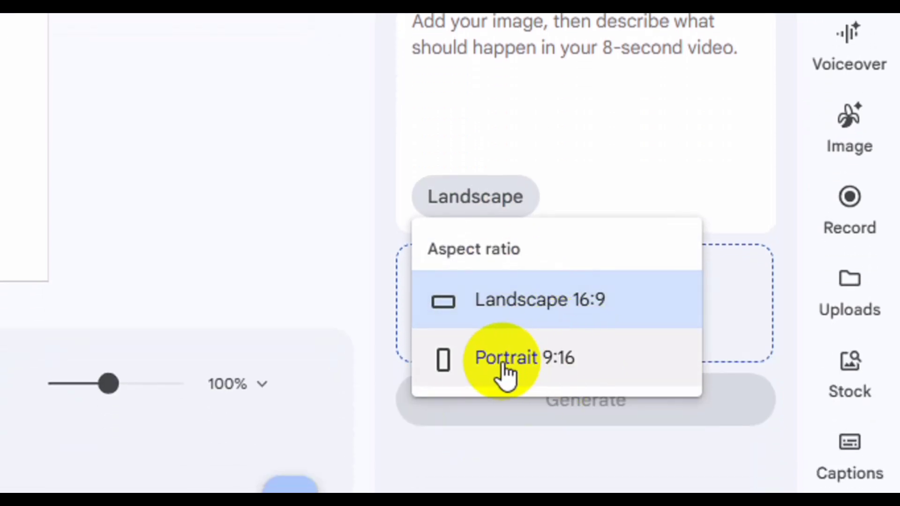
pyautogui.click(594, 303)
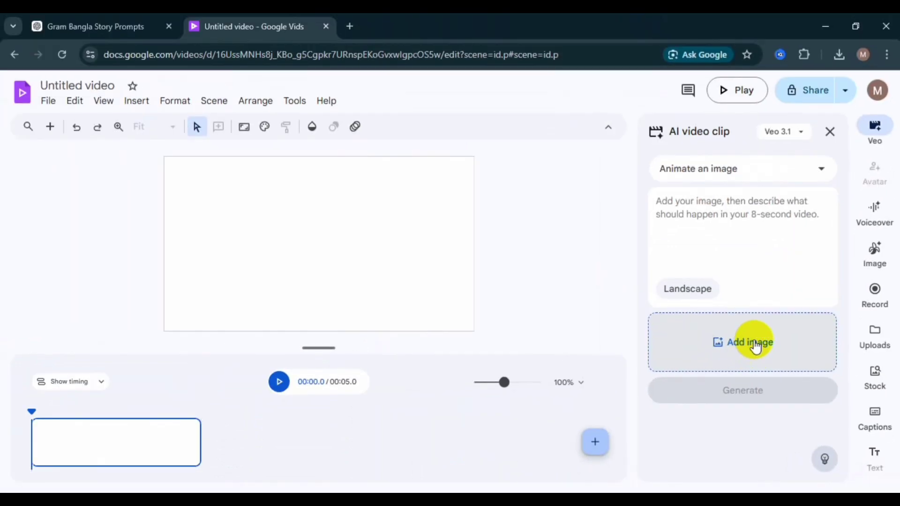
# - Accept the image content terms and add image 1 from Downloads as the picture to animate
pyautogui.click(607, 322)
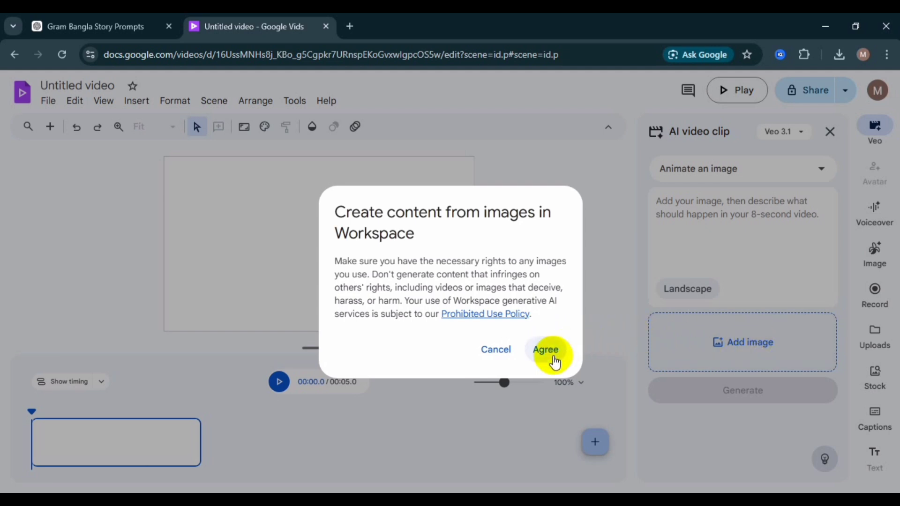
pyautogui.click(546, 350)
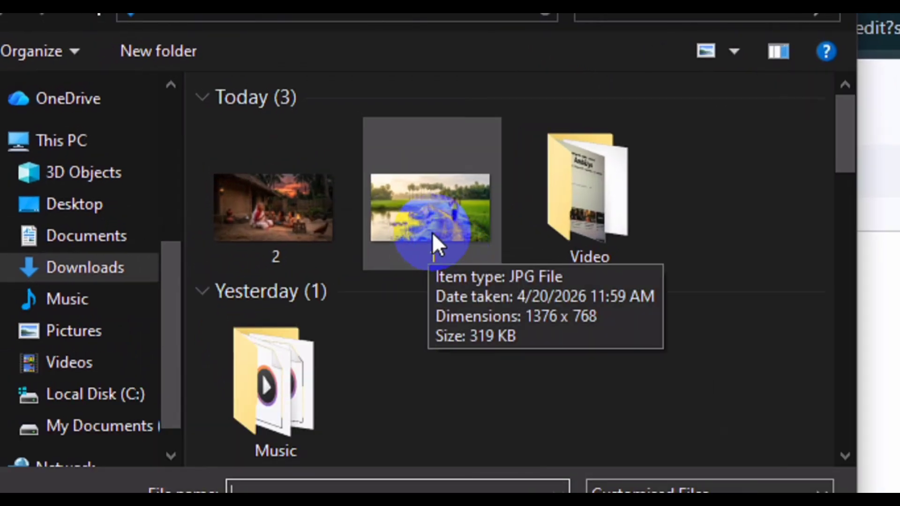
pyautogui.click(432, 232)
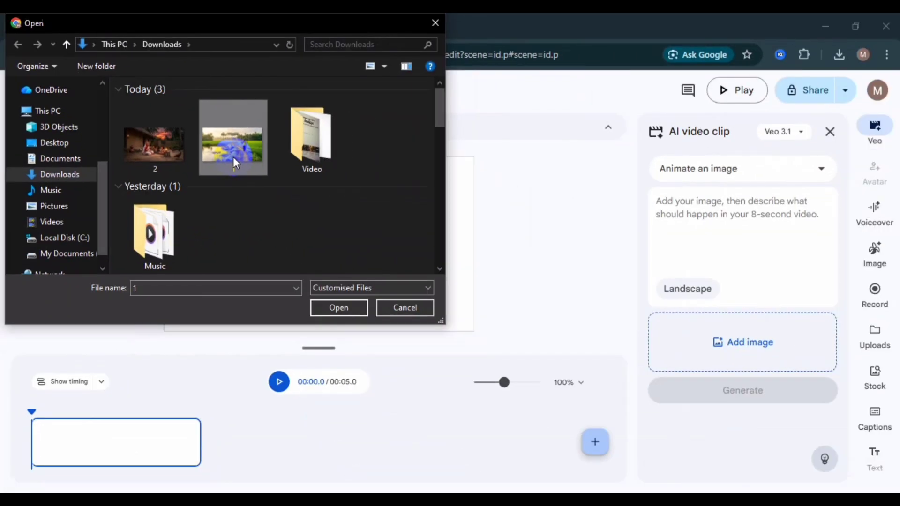
pyautogui.click(338, 311)
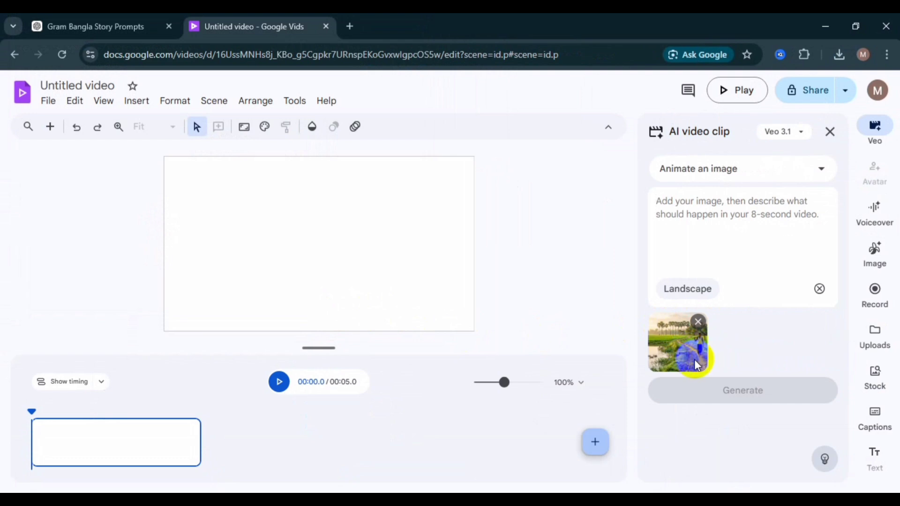
# - Copy the text of Video Prompt 1 from ChatGPT and paste it as the video clip description in Google Vids
pyautogui.click(123, 21)
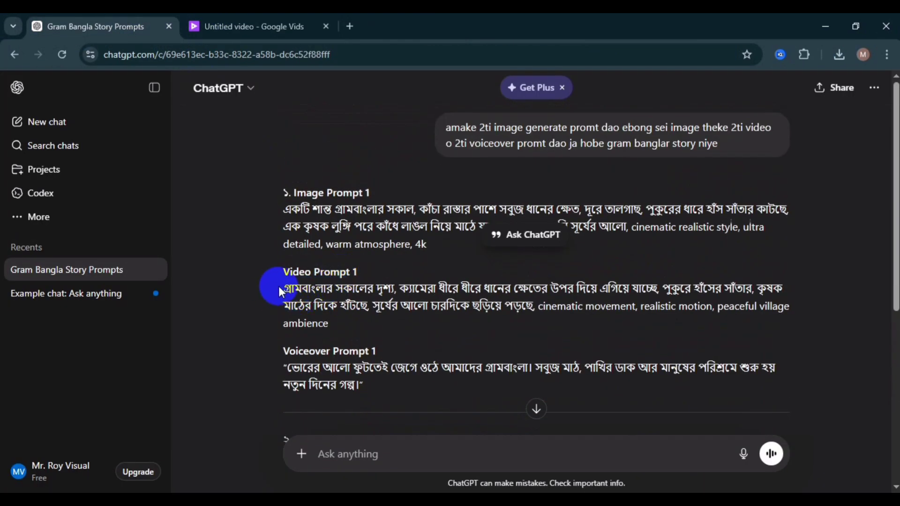
pyautogui.moveTo(283, 289); pyautogui.dragTo(328, 323)
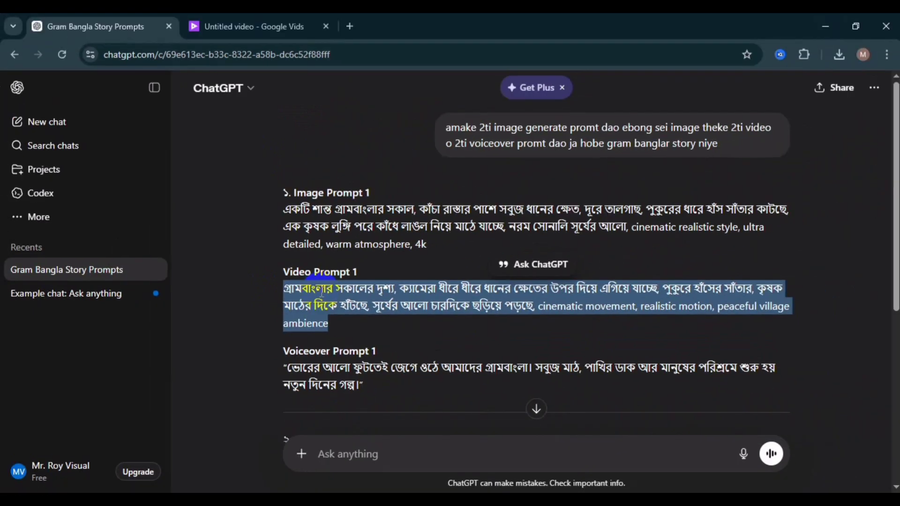
pyautogui.rightClick(446, 297)
pyautogui.click(464, 312)
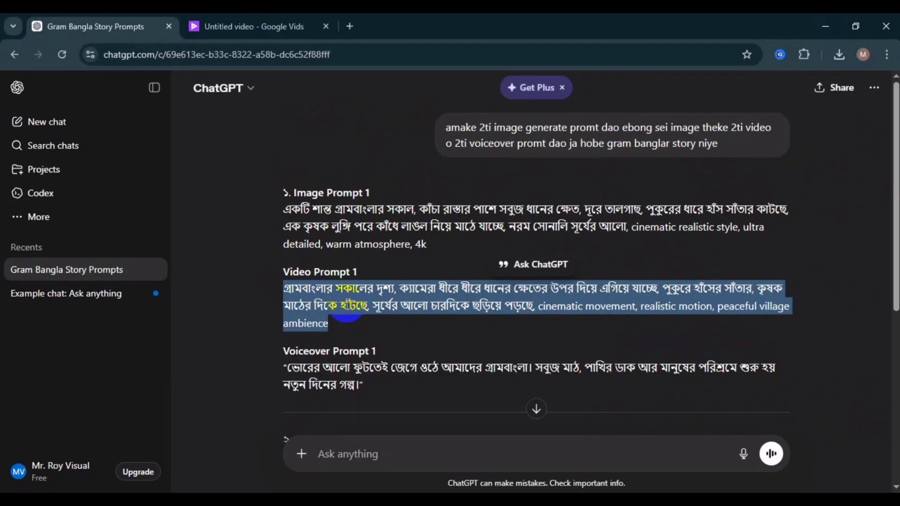
pyautogui.click(261, 20)
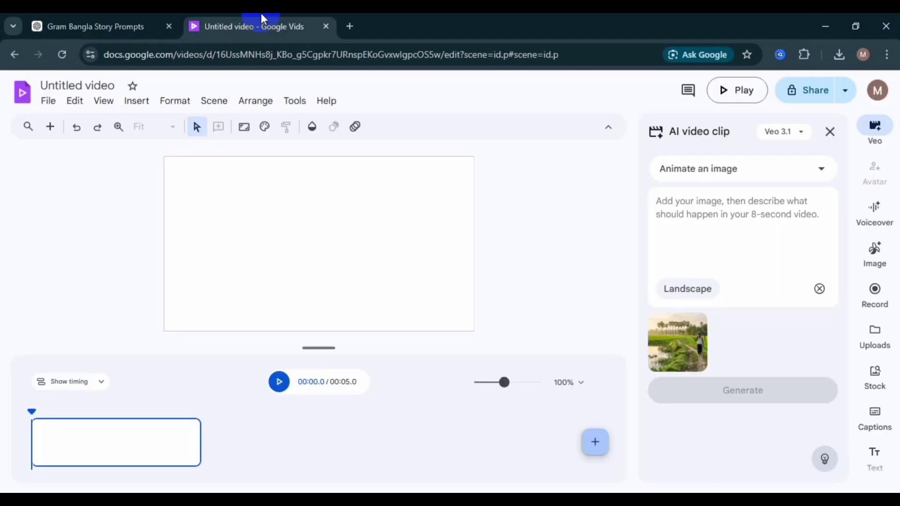
pyautogui.rightClick(712, 213)
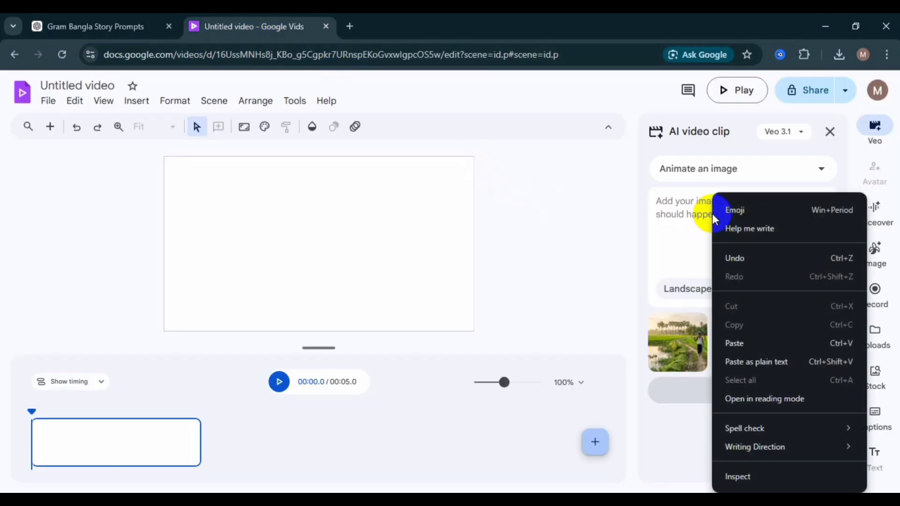
pyautogui.click(746, 342)
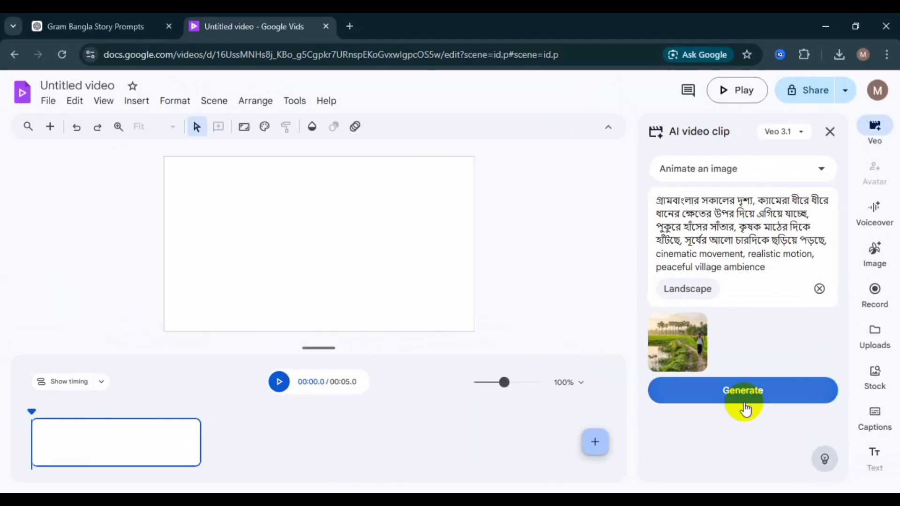
# - Generate the video clip from the morning image and insert it into the empty scene
pyautogui.click(592, 325)
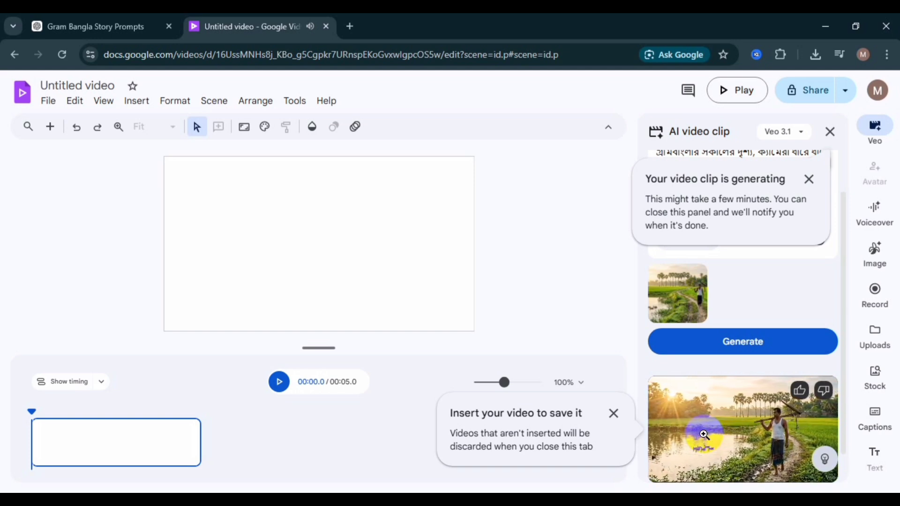
pyautogui.scroll(-1, 708, 464)
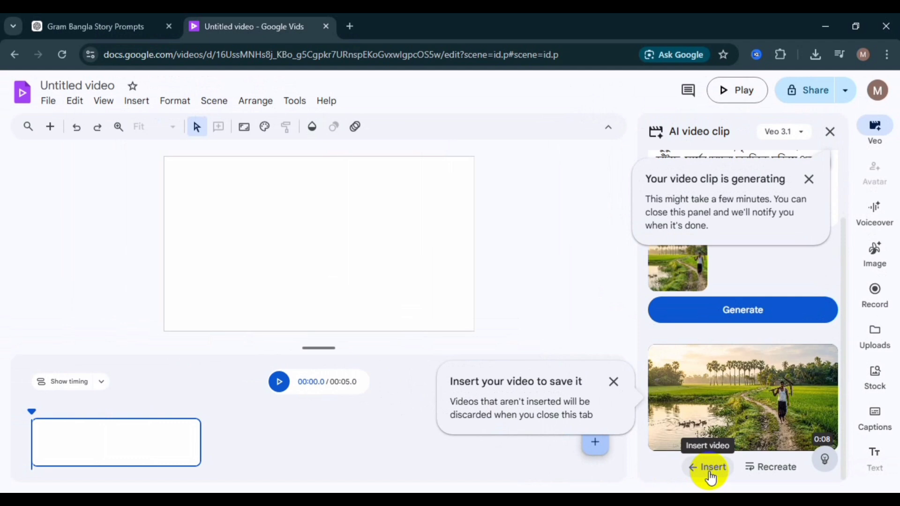
pyautogui.click(710, 476)
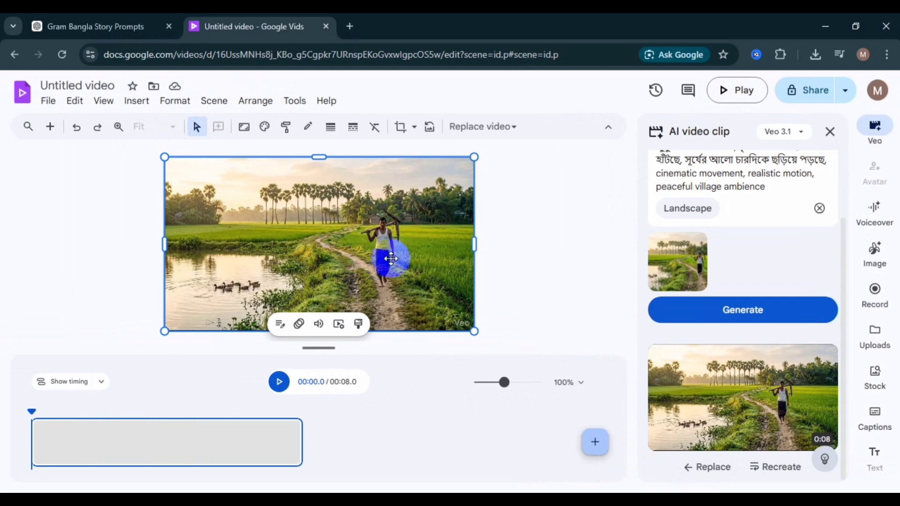
pyautogui.scroll(2, 693, 251)
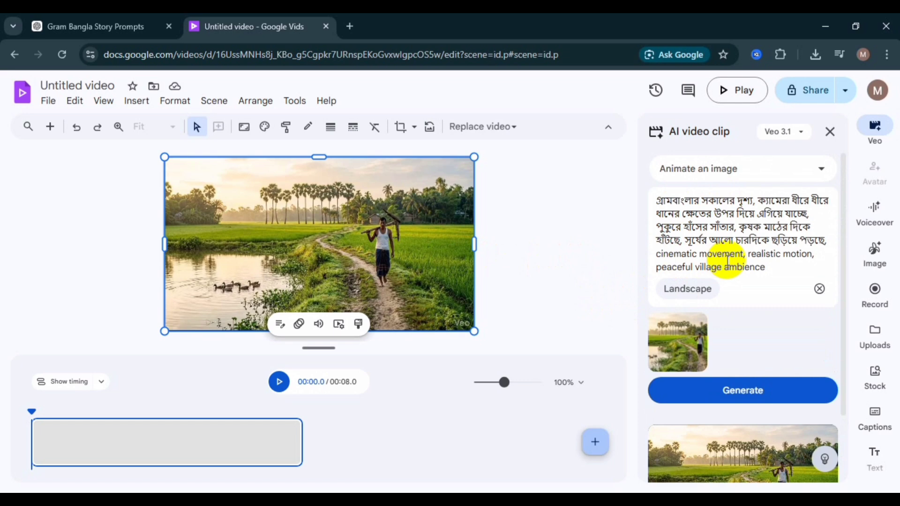
# - Clear the previous picture and description from the AI video clip and add image 2 from Downloads as the picture to animate
pyautogui.click(699, 327)
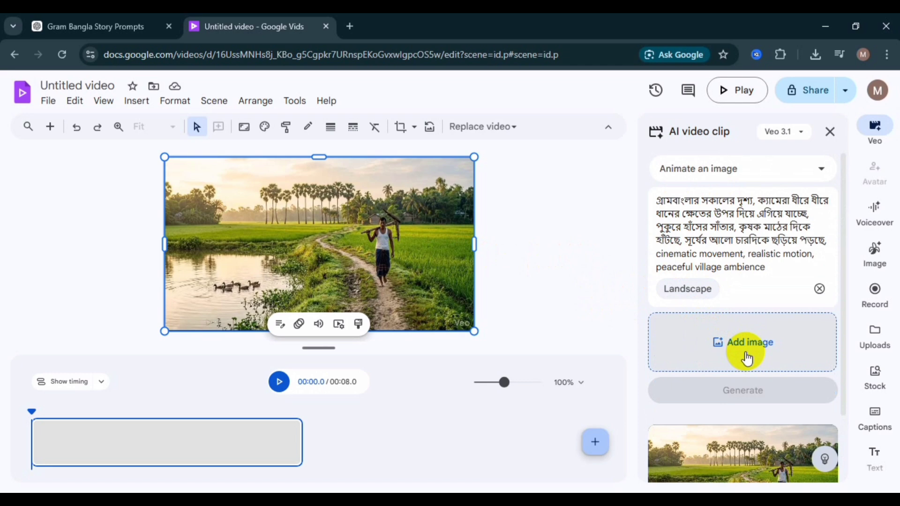
pyautogui.tripleClick(770, 220)
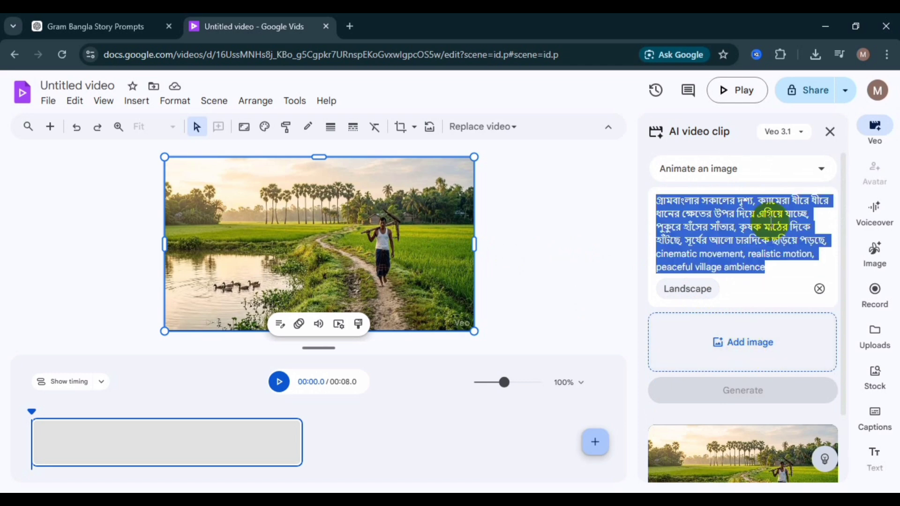
pyautogui.press('BackSpace')
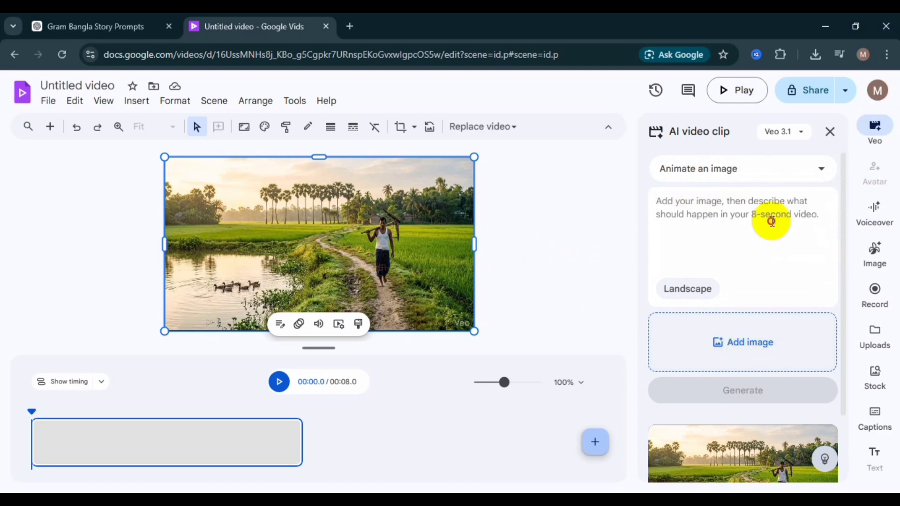
pyautogui.click(744, 348)
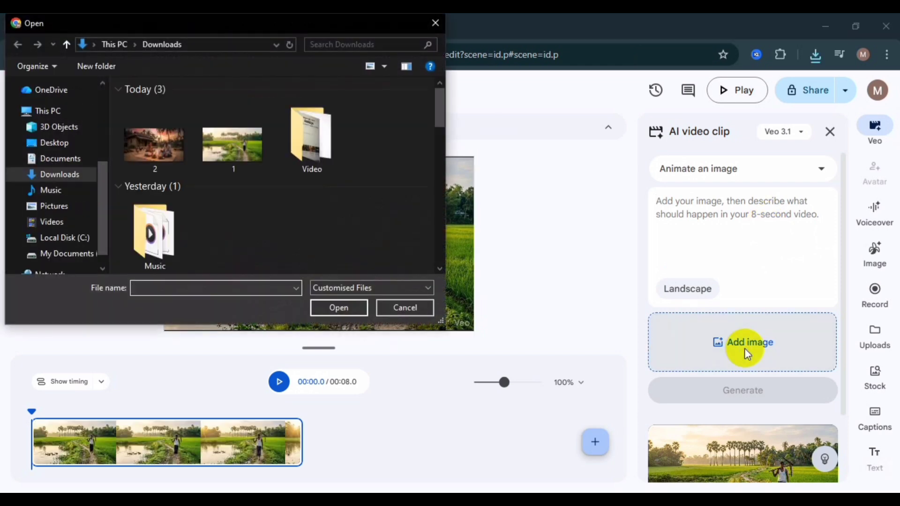
pyautogui.click(163, 145)
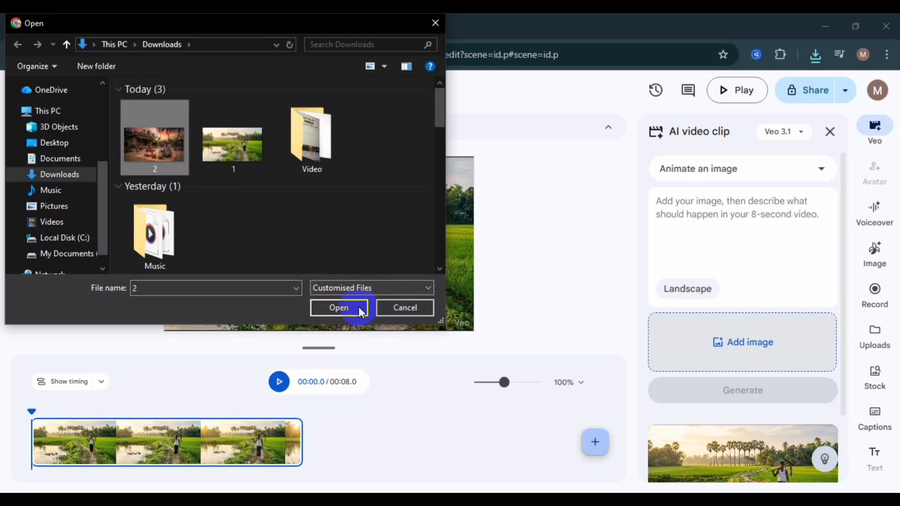
pyautogui.click(359, 311)
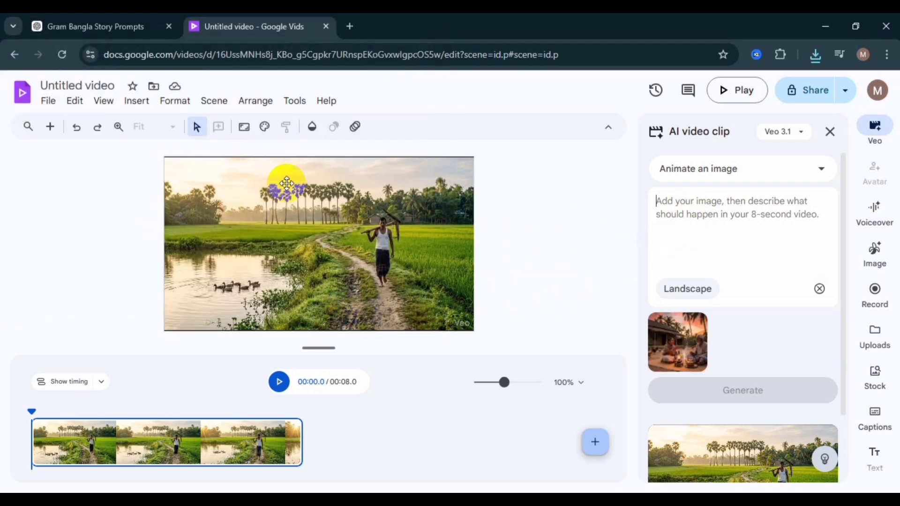
# - Copy the text of Video Prompt 2 (Updated) from ChatGPT and paste it as the video clip description in Google Vids
pyautogui.click(110, 22)
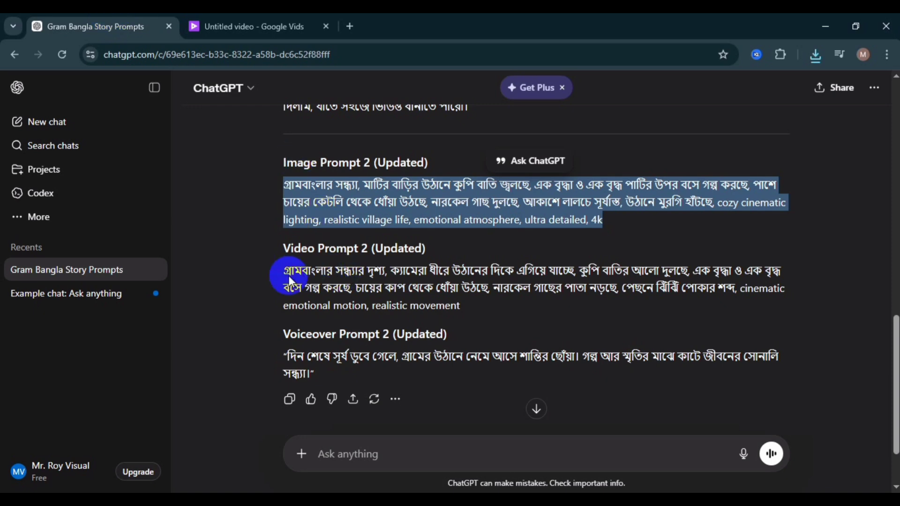
pyautogui.moveTo(280, 271); pyautogui.dragTo(464, 307)
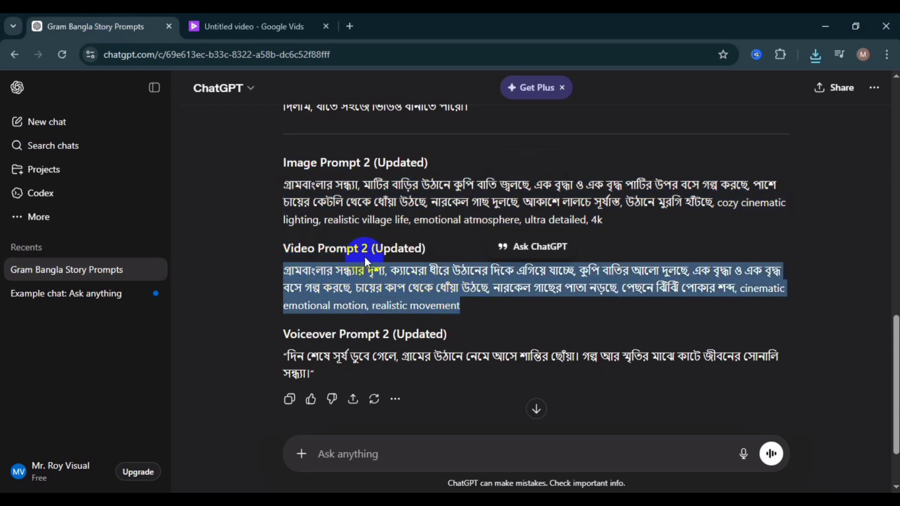
pyautogui.rightClick(400, 285)
pyautogui.click(457, 298)
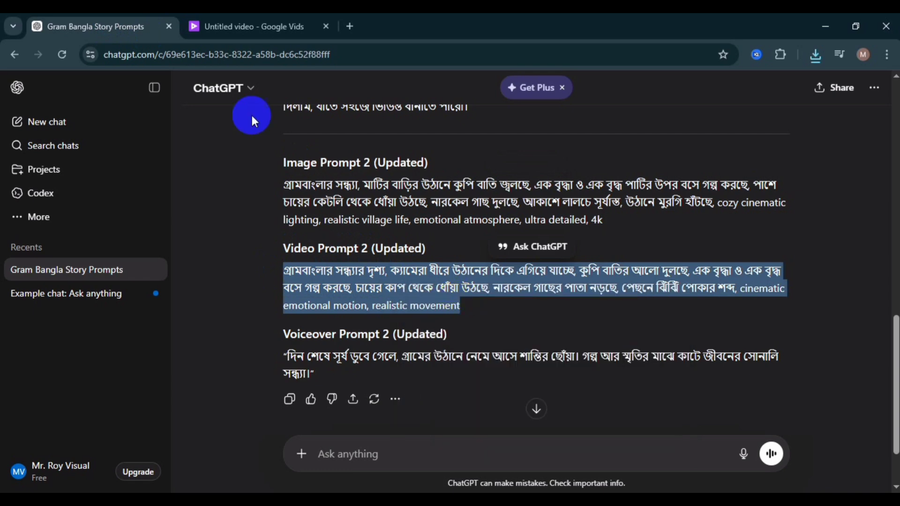
pyautogui.click(240, 15)
pyautogui.rightClick(702, 209)
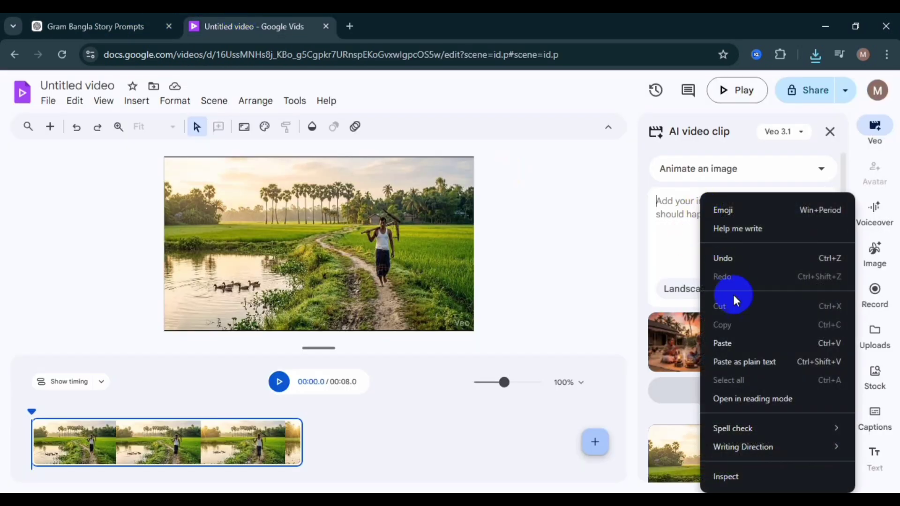
pyautogui.click(743, 343)
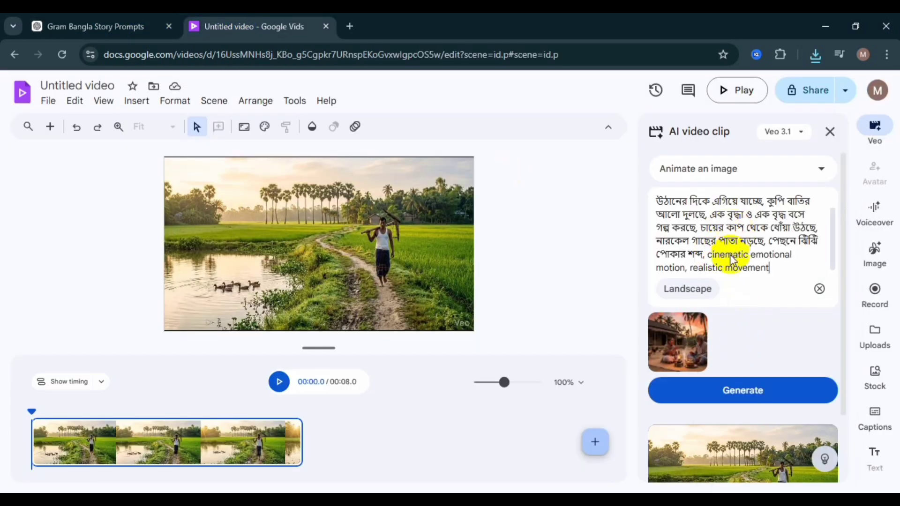
# - Generate the video clip from the evening courtyard image, preview it and insert it in a new scene
pyautogui.click(745, 402)
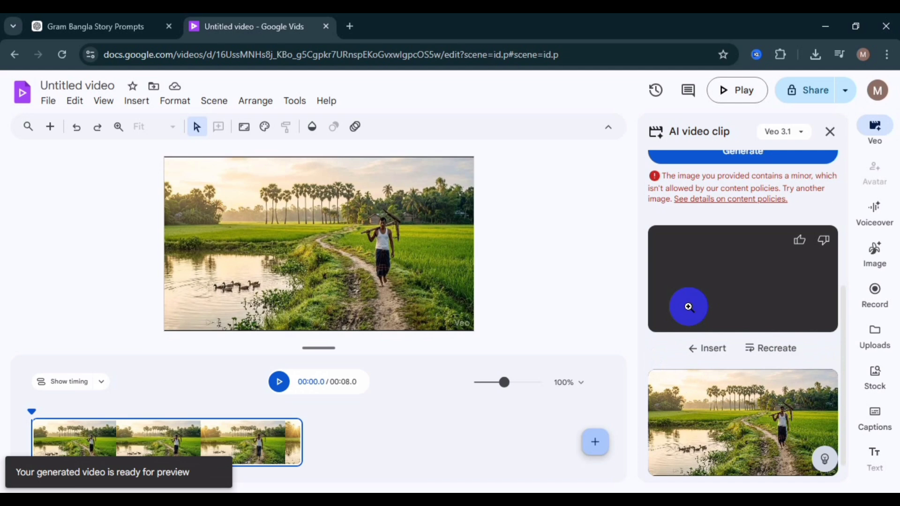
pyautogui.click(688, 307)
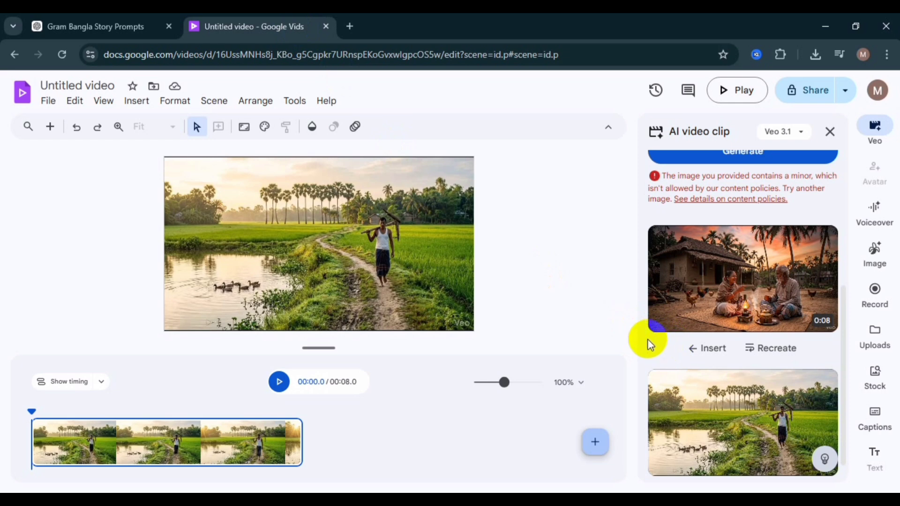
pyautogui.click(717, 352)
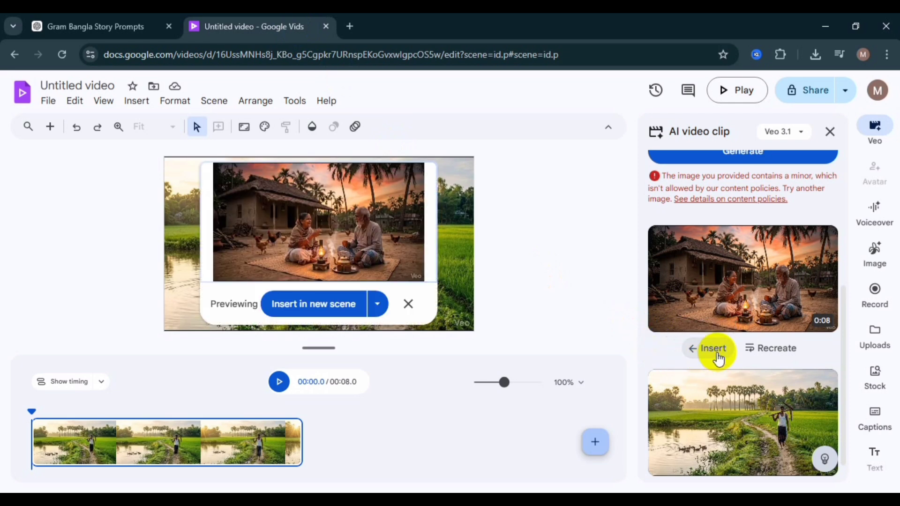
pyautogui.click(319, 315)
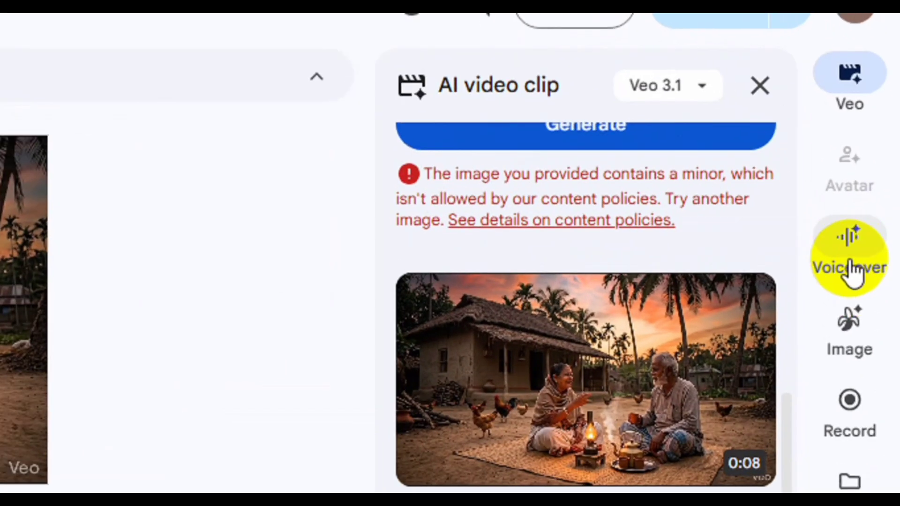
# - Open the AI voiceover tool and bring up the script for scene 1, the morning village clip
pyautogui.click(850, 269)
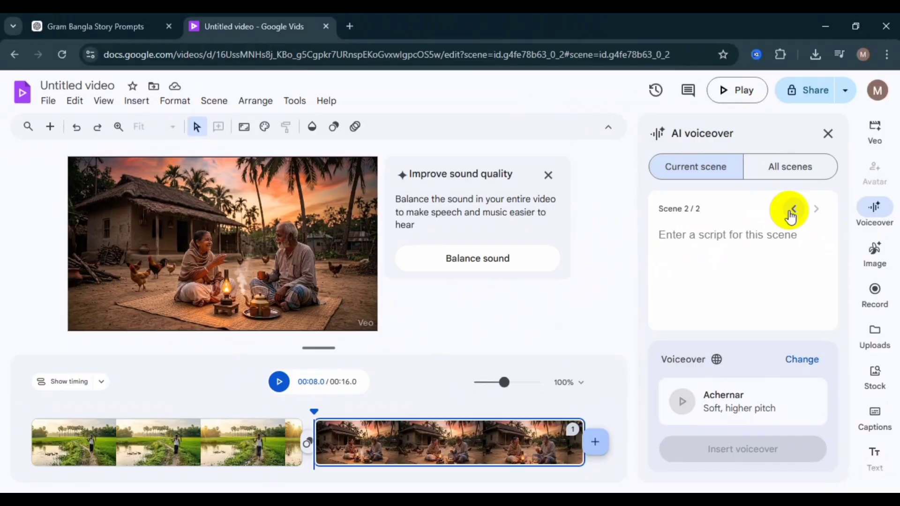
pyautogui.click(792, 209)
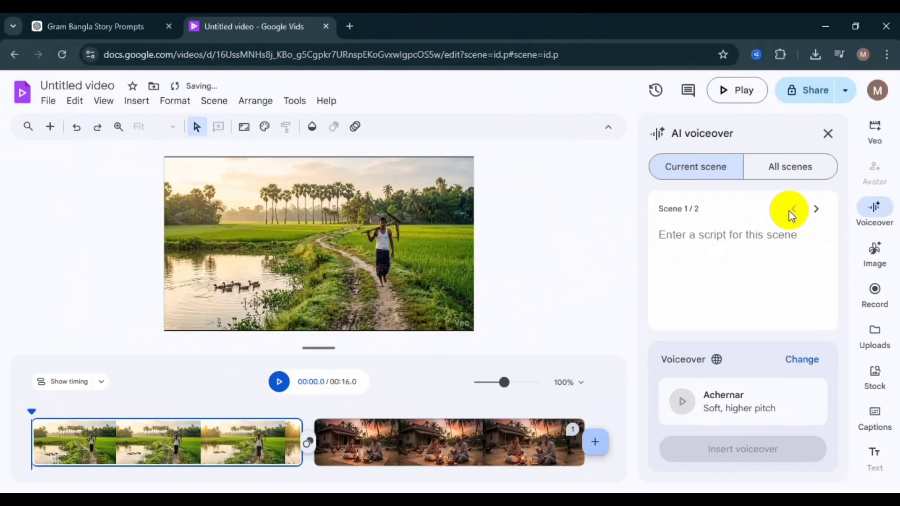
pyautogui.click(818, 210)
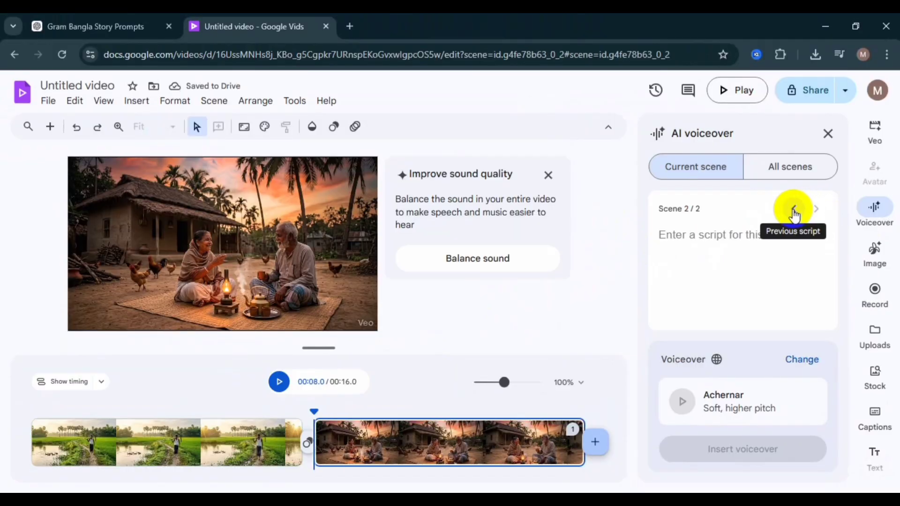
pyautogui.click(794, 212)
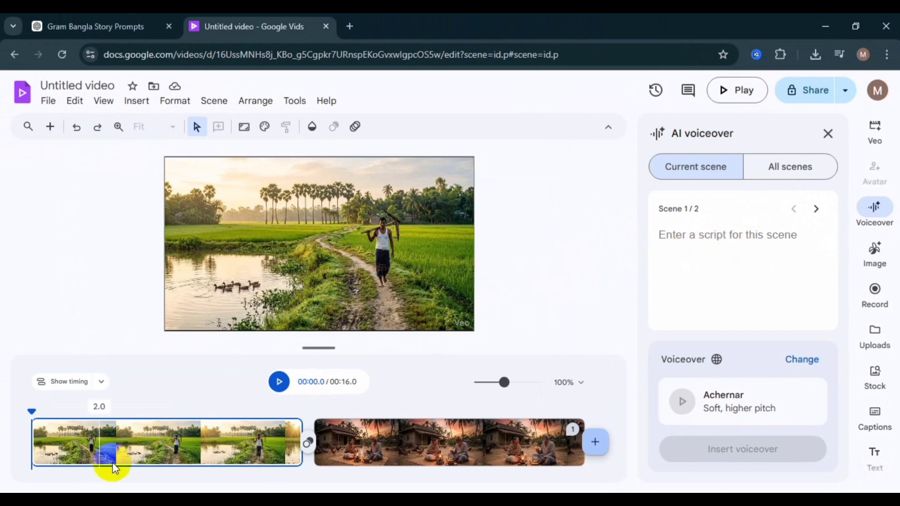
# - Copy the text of Voiceover Prompt 1 from ChatGPT and paste it as the scene 1 voiceover script in Google Vids
pyautogui.click(784, 258)
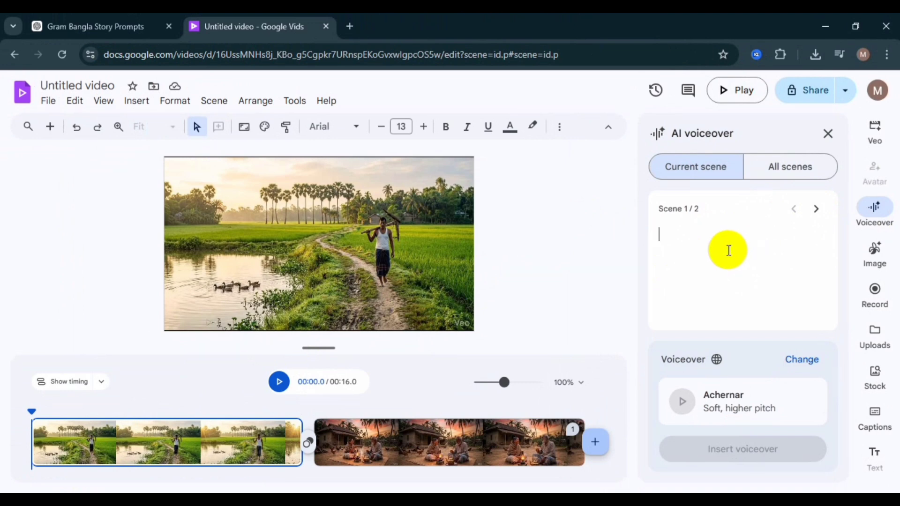
pyautogui.click(144, 15)
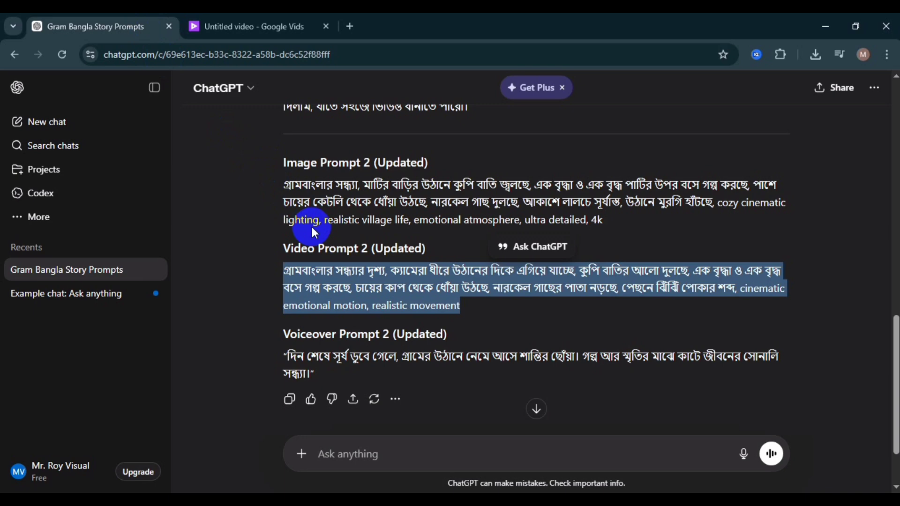
pyautogui.scroll(12, 311, 227)
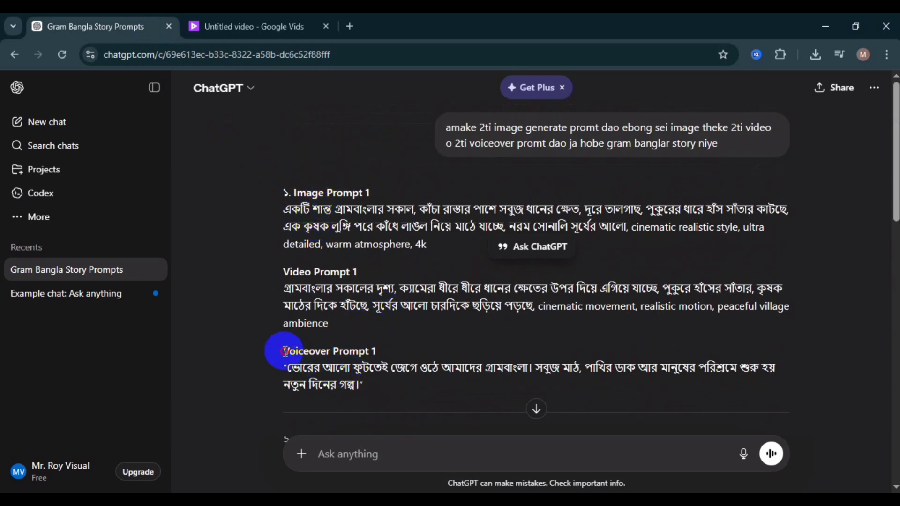
pyautogui.moveTo(285, 352); pyautogui.dragTo(376, 351)
pyautogui.click(285, 366)
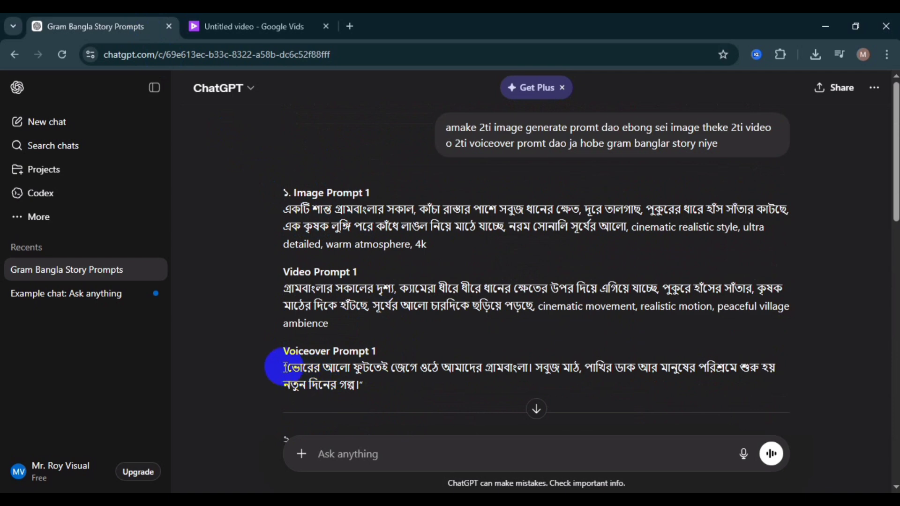
pyautogui.moveTo(285, 367); pyautogui.dragTo(363, 386)
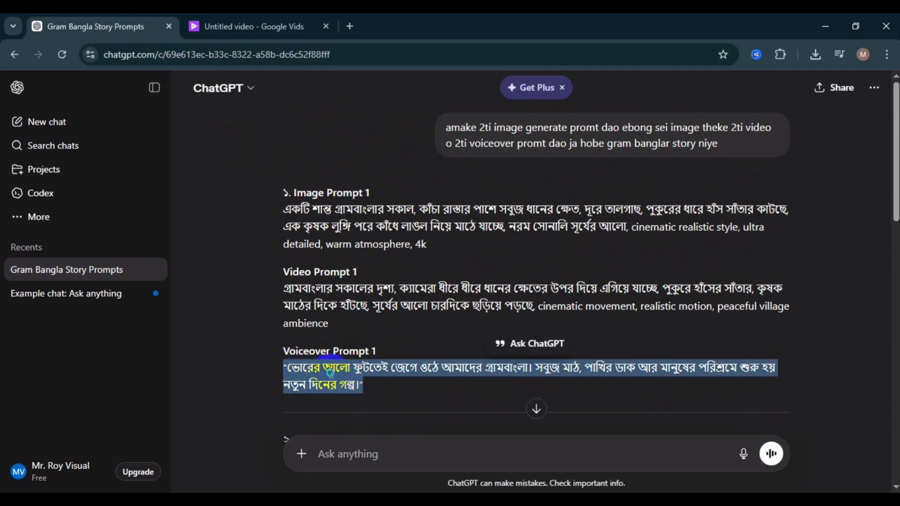
pyautogui.rightClick(330, 372)
pyautogui.click(352, 233)
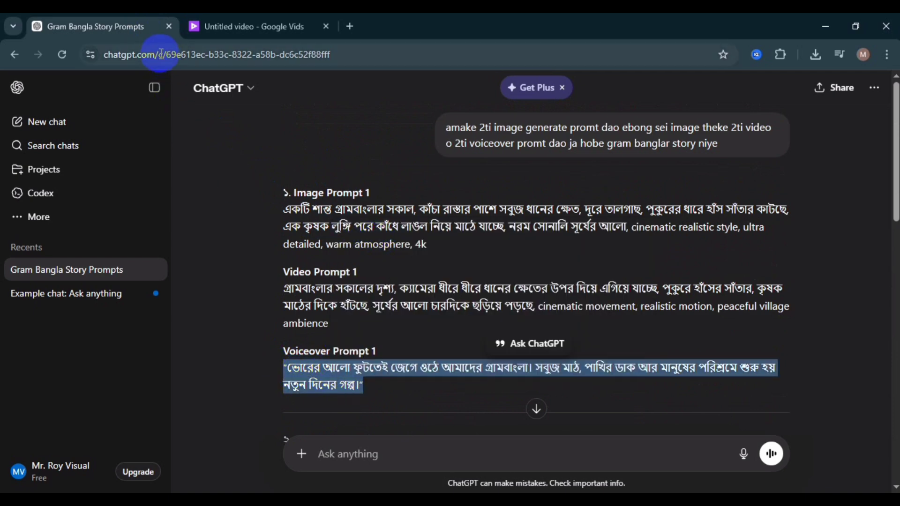
pyautogui.click(244, 19)
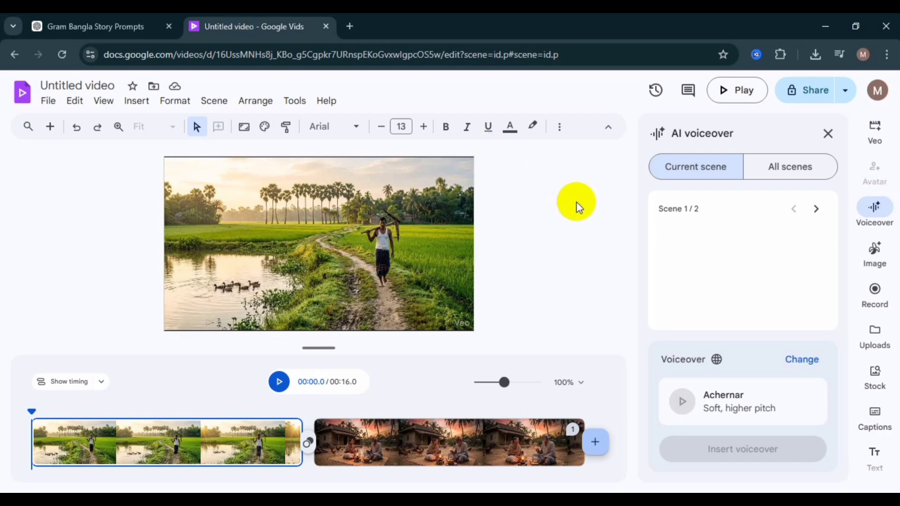
pyautogui.click(658, 233)
pyautogui.rightClick(658, 233)
pyautogui.click(699, 287)
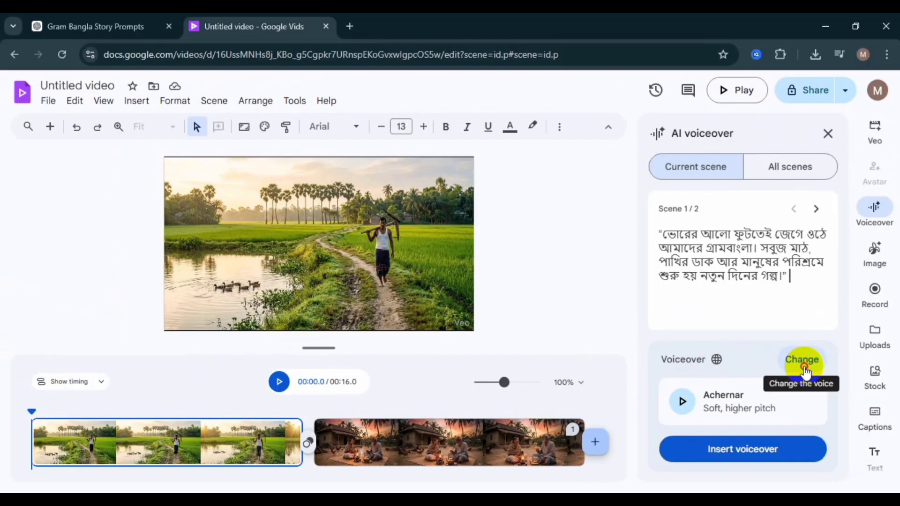
# - Browse the available voices, preview Achernar and Algieba, and select Achernar for the scene 1 voiceover
pyautogui.click(710, 258)
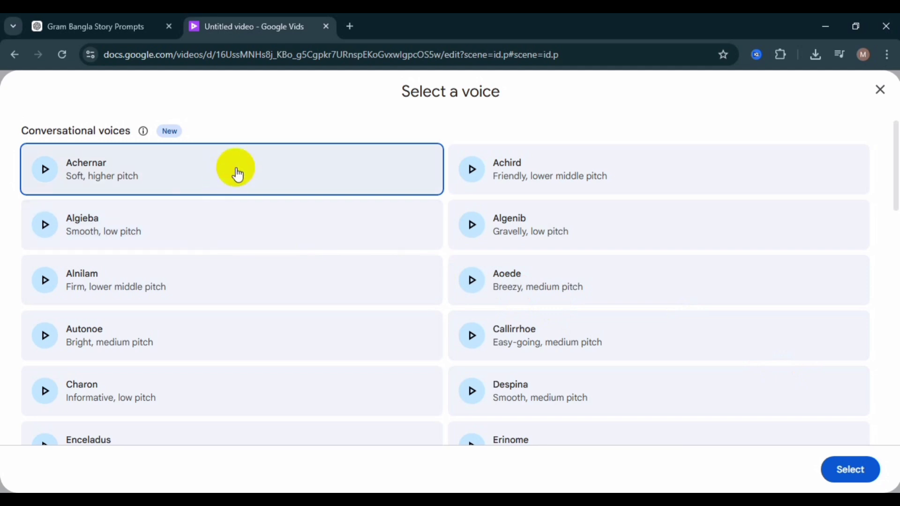
pyautogui.scroll(-8, 399, 218)
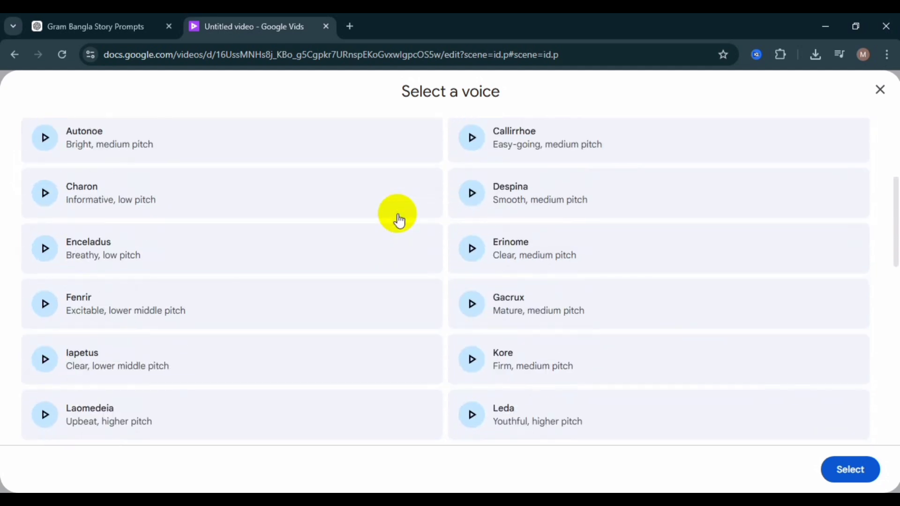
pyautogui.scroll(-5, 398, 218)
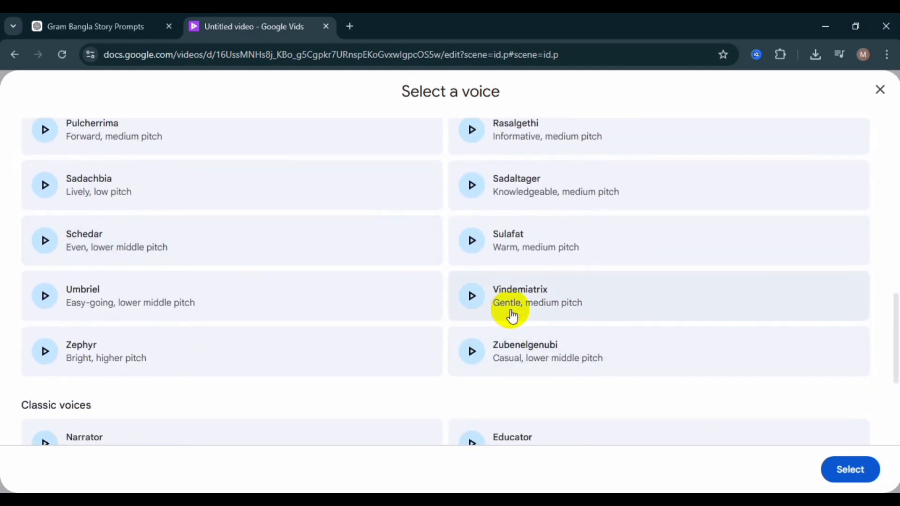
pyautogui.scroll(13, 291, 289)
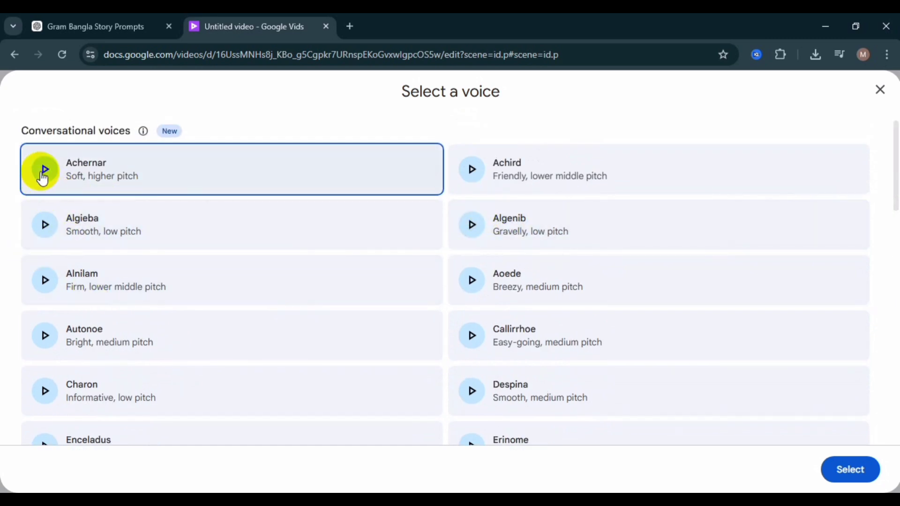
pyautogui.click(42, 173)
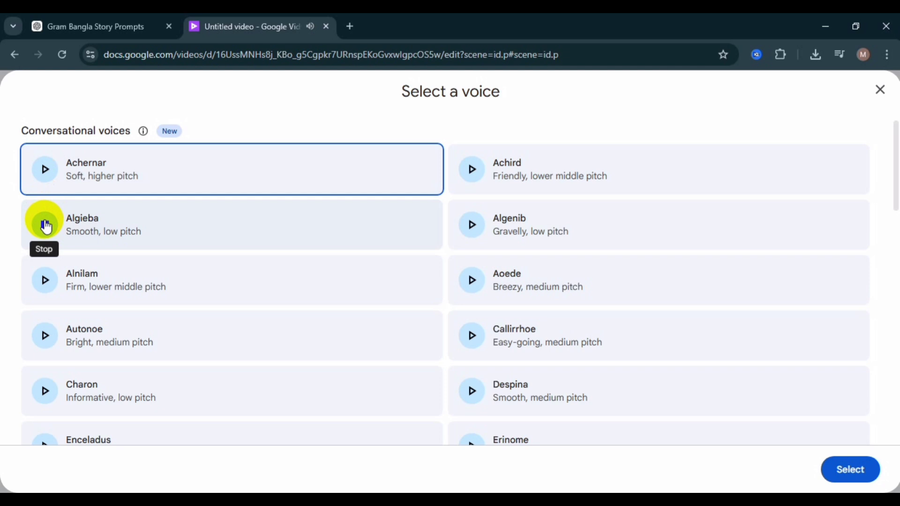
pyautogui.click(46, 226)
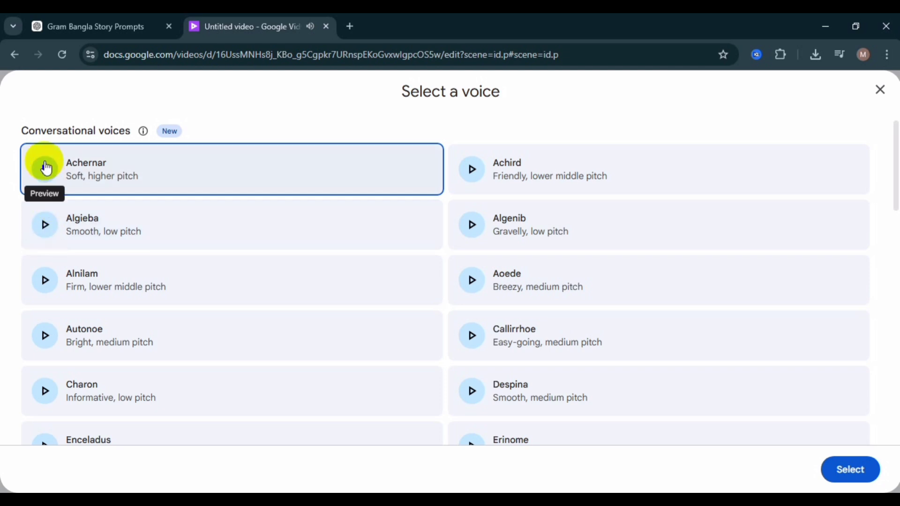
pyautogui.click(177, 169)
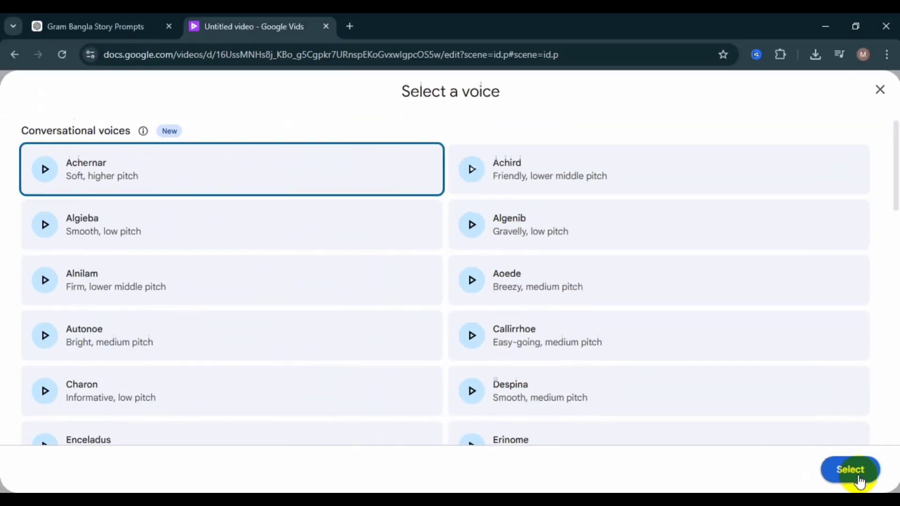
pyautogui.click(818, 464)
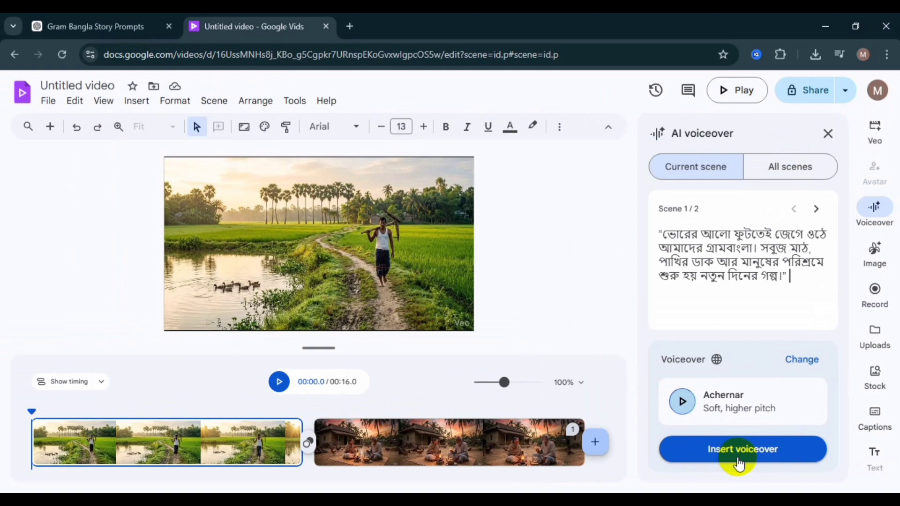
# - Insert the Achernar voiceover into scene 1 and trim the morning village clip to 7.7 seconds
pyautogui.click(738, 460)
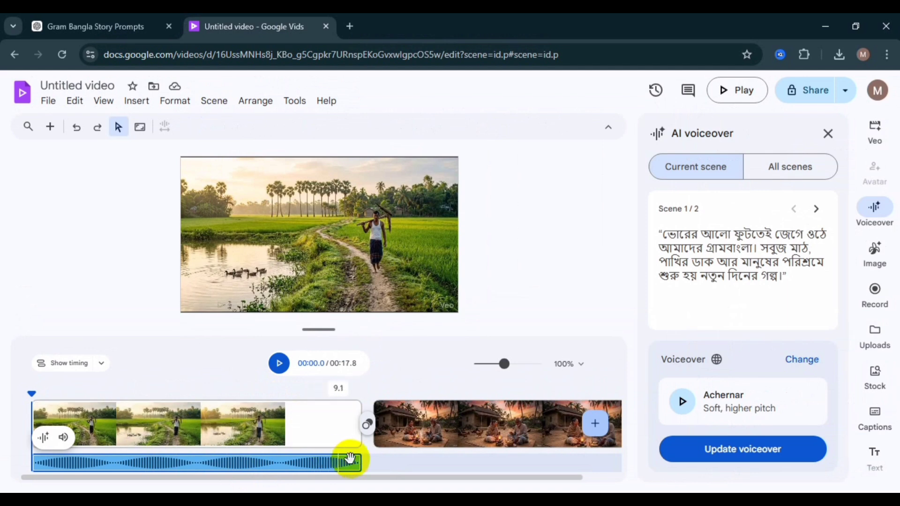
pyautogui.moveTo(361, 465)
pyautogui.mouseDown()
pyautogui.moveTo(341, 464)
pyautogui.moveTo(370, 470)
pyautogui.mouseUp()
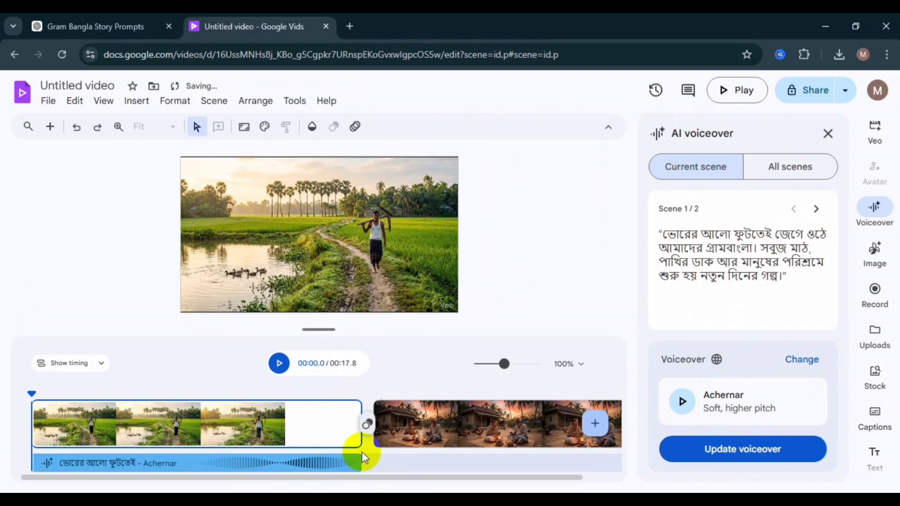
pyautogui.click(260, 440)
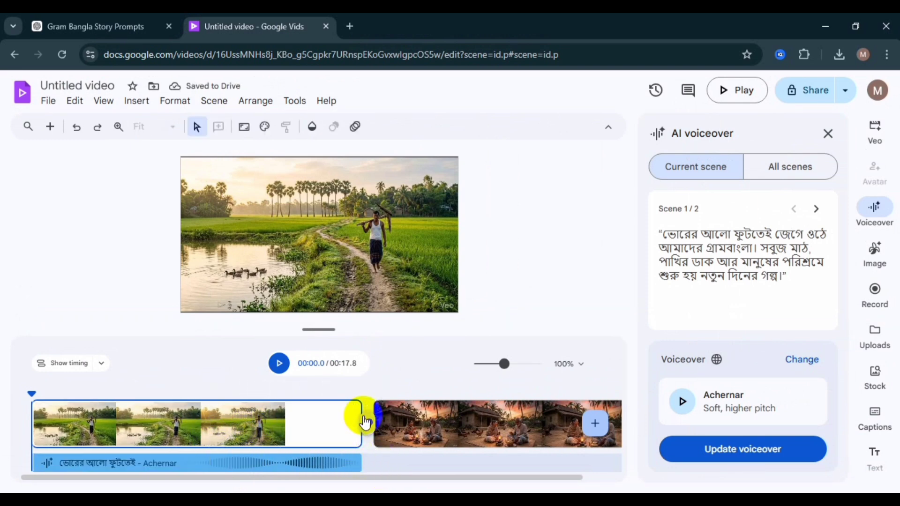
pyautogui.moveTo(360, 464); pyautogui.dragTo(293, 471)
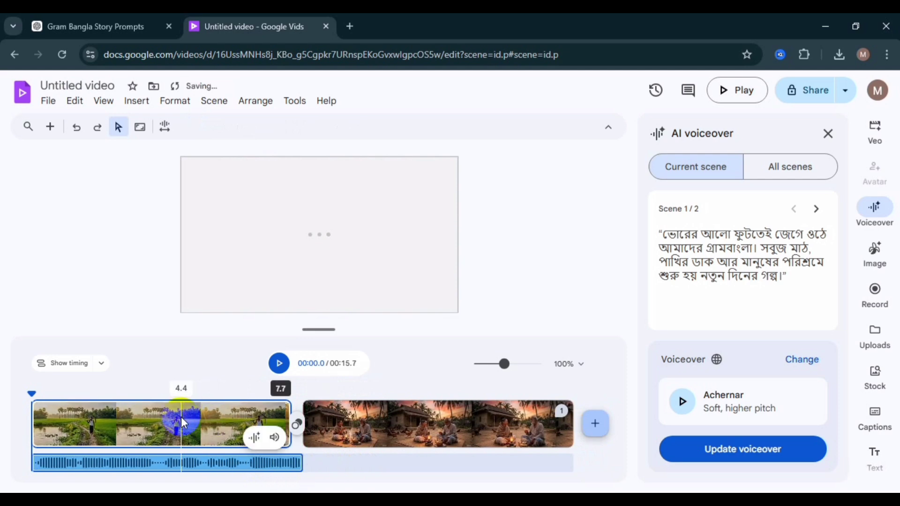
# - Duplicate the morning village scene directly after scene 1 and delete the extra blank scene before the evening courtyard clip
pyautogui.click(594, 423)
pyautogui.rightClick(243, 419)
pyautogui.click(270, 330)
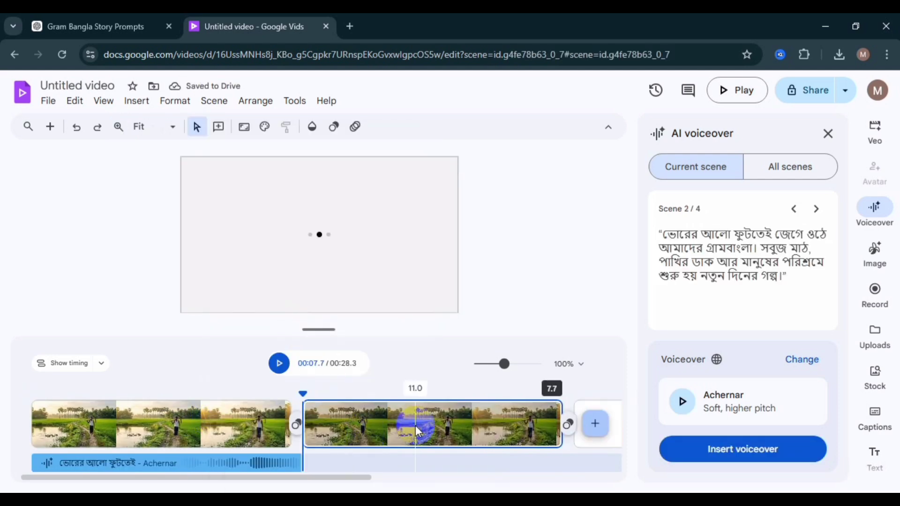
pyautogui.click(605, 443)
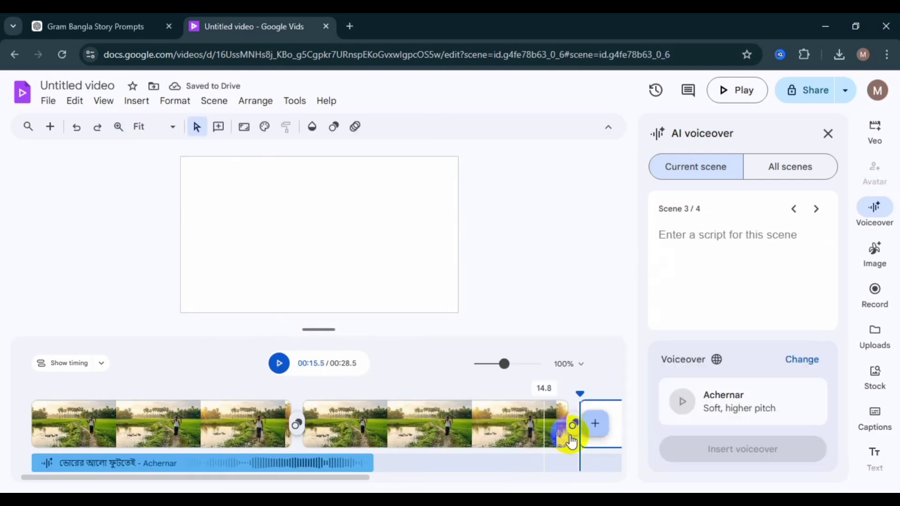
pyautogui.rightClick(275, 425)
pyautogui.click(309, 343)
# - Trim the duplicated morning village scene so it ends at about the end of the first voiceover
pyautogui.moveTo(335, 478); pyautogui.dragTo(200, 477)
pyautogui.click(450, 409)
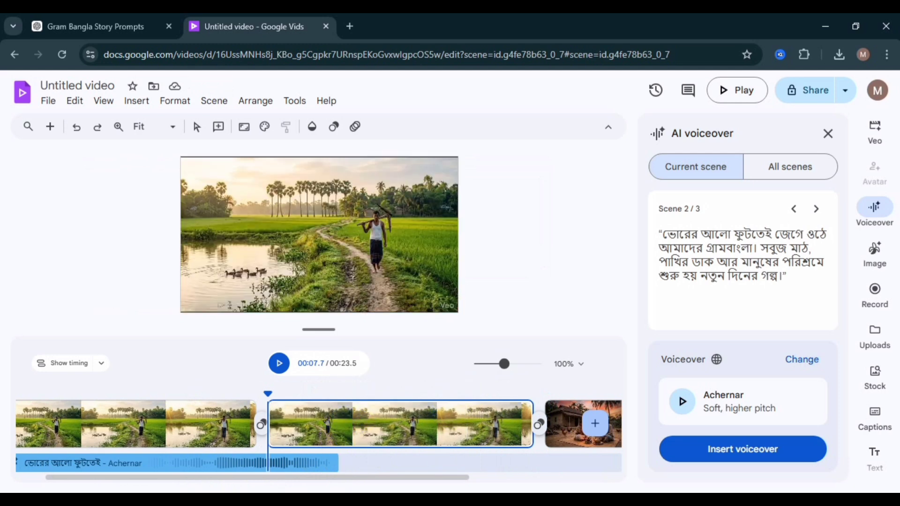
pyautogui.moveTo(532, 424); pyautogui.dragTo(342, 457)
pyautogui.click(315, 467)
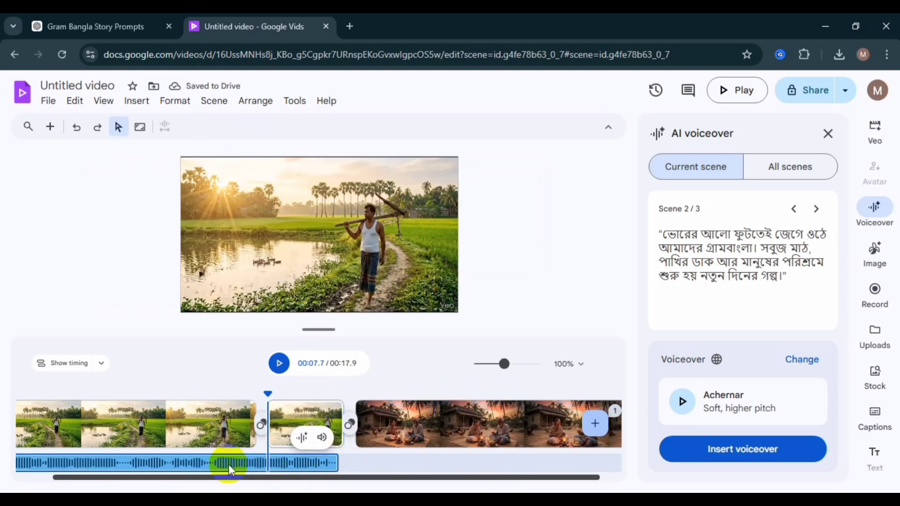
# - Bring up the voiceover script for scene 3, the evening courtyard clip, and copy the Voiceover Prompt 2 (Updated) text from ChatGPT
pyautogui.click(365, 390)
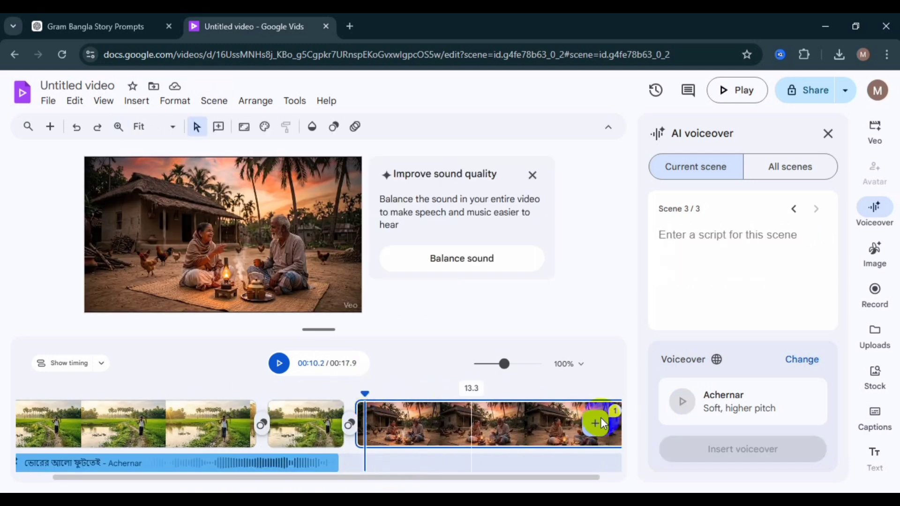
pyautogui.click(732, 245)
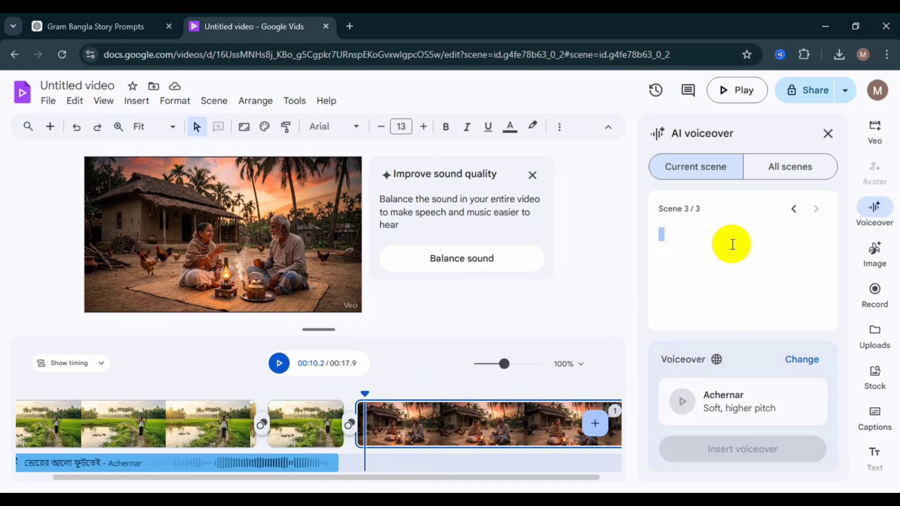
pyautogui.click(65, 17)
pyautogui.scroll(-15, 328, 263)
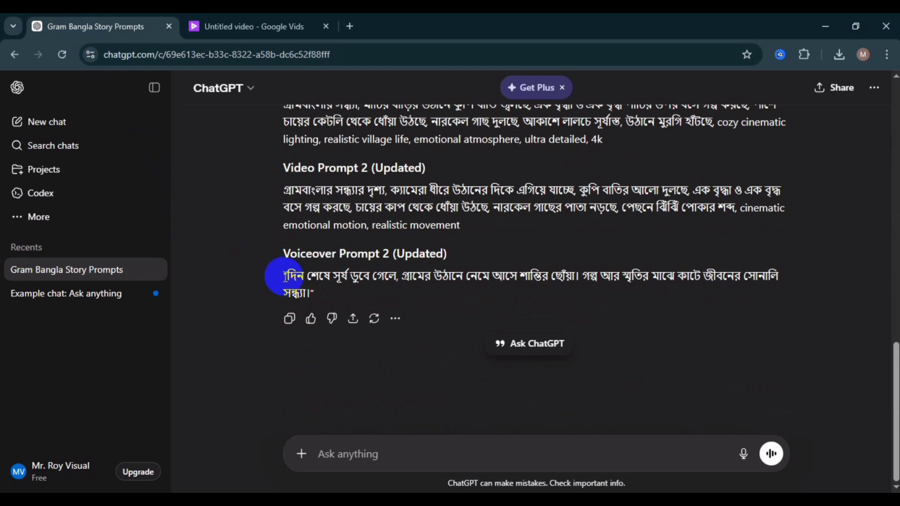
pyautogui.moveTo(292, 278); pyautogui.dragTo(306, 291)
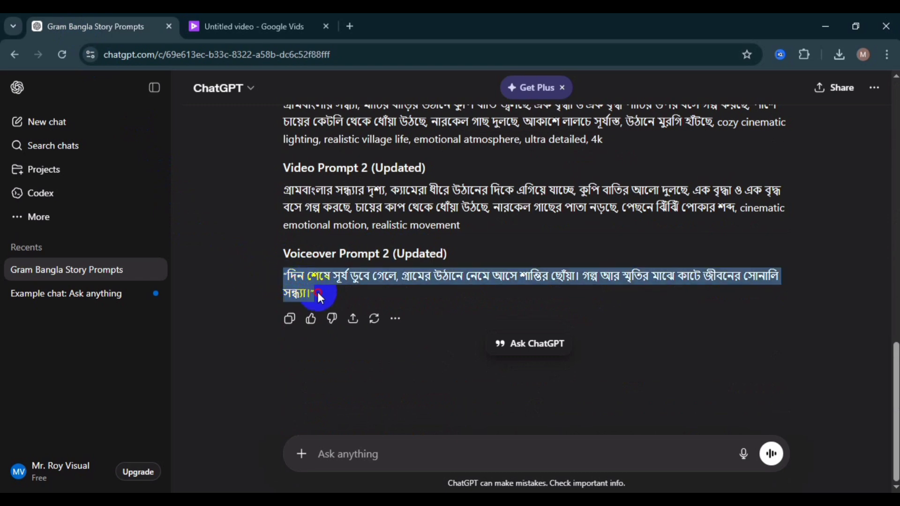
pyautogui.rightClick(303, 288)
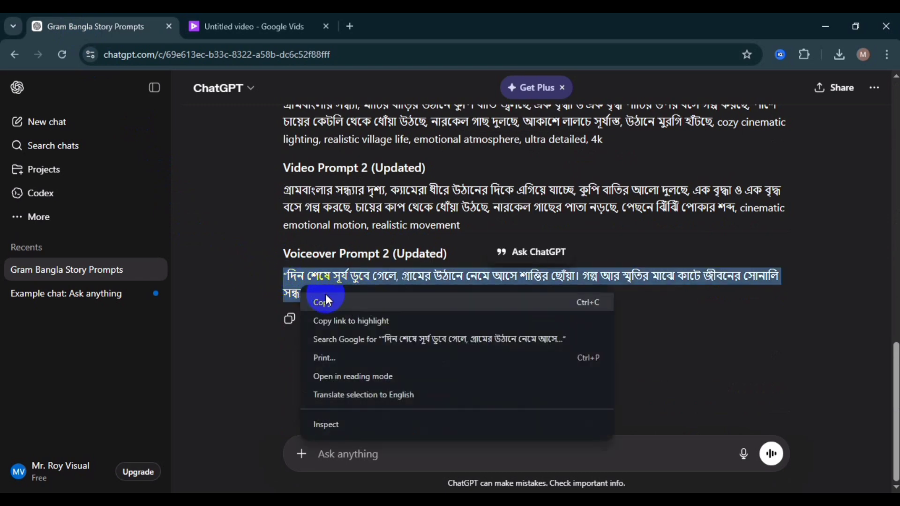
pyautogui.click(330, 300)
# - Return to Google Vids, paste the copied text as the scene 3 script and insert its voiceover with the Achernar voice
pyautogui.click(225, 16)
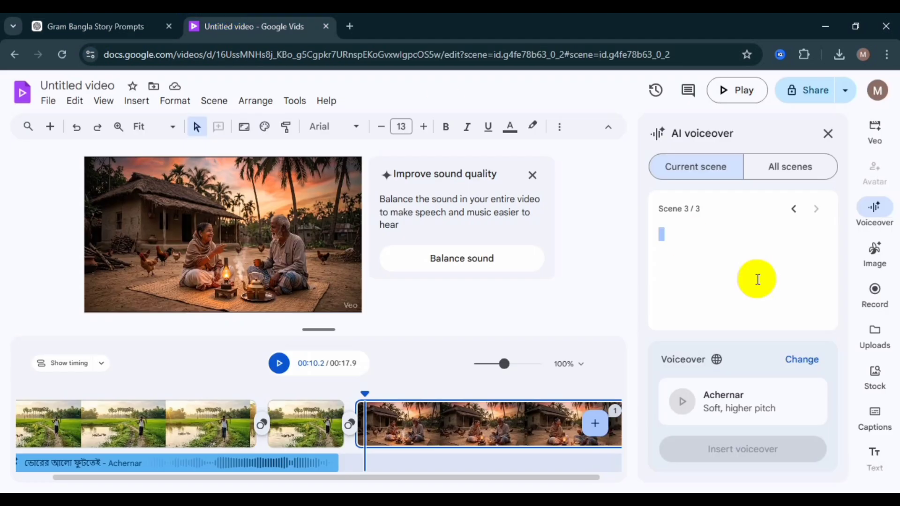
pyautogui.rightClick(676, 237)
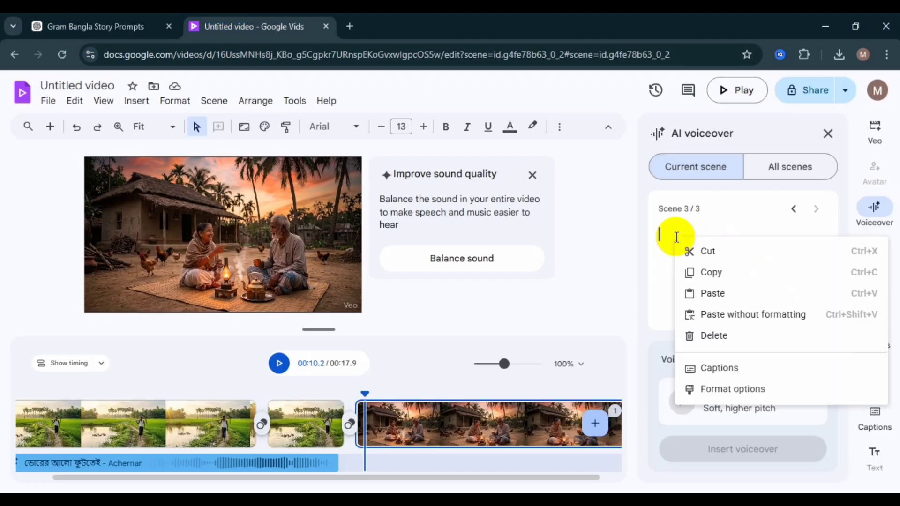
pyautogui.click(707, 294)
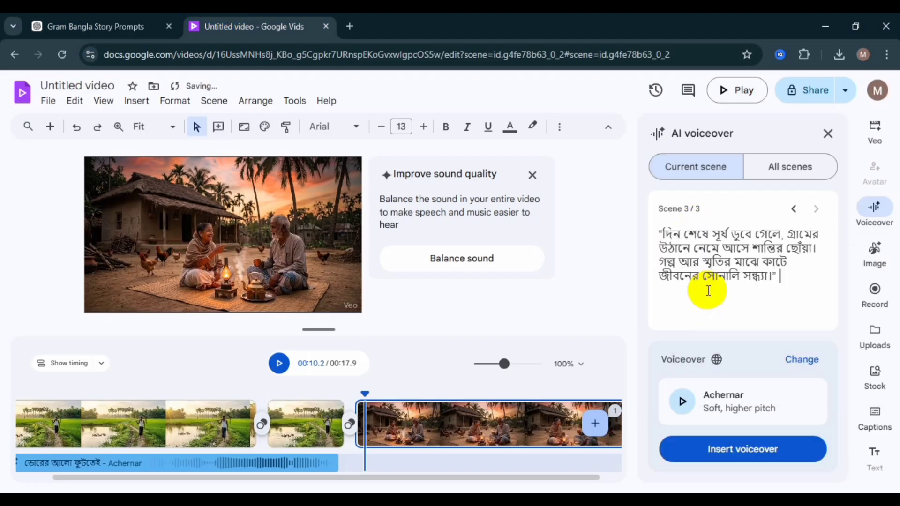
pyautogui.click(746, 456)
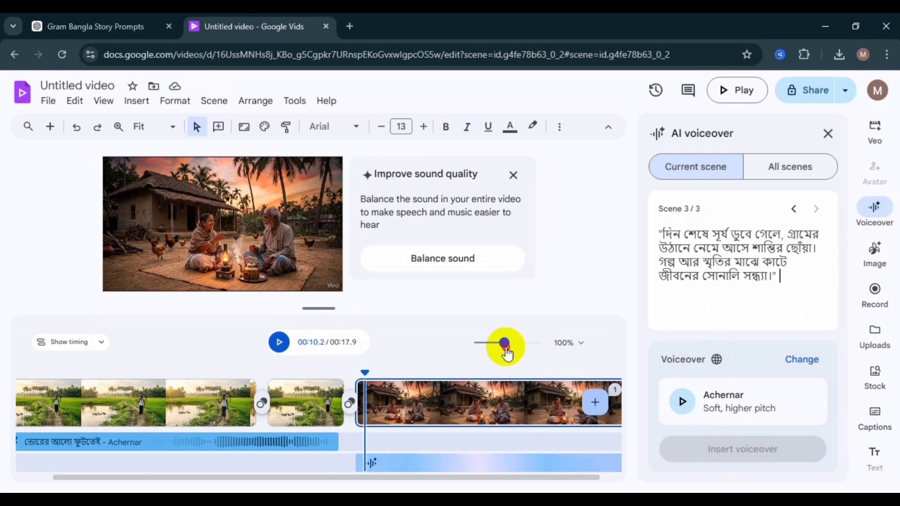
pyautogui.moveTo(504, 345); pyautogui.dragTo(493, 351)
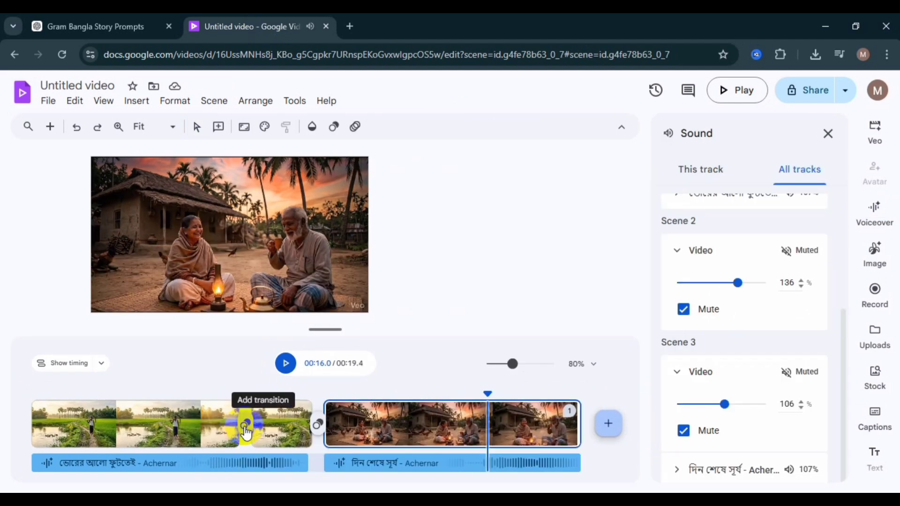
# - Add a Fade transition between the two morning village scenes and another transition before the evening courtyard scene
pyautogui.click(245, 424)
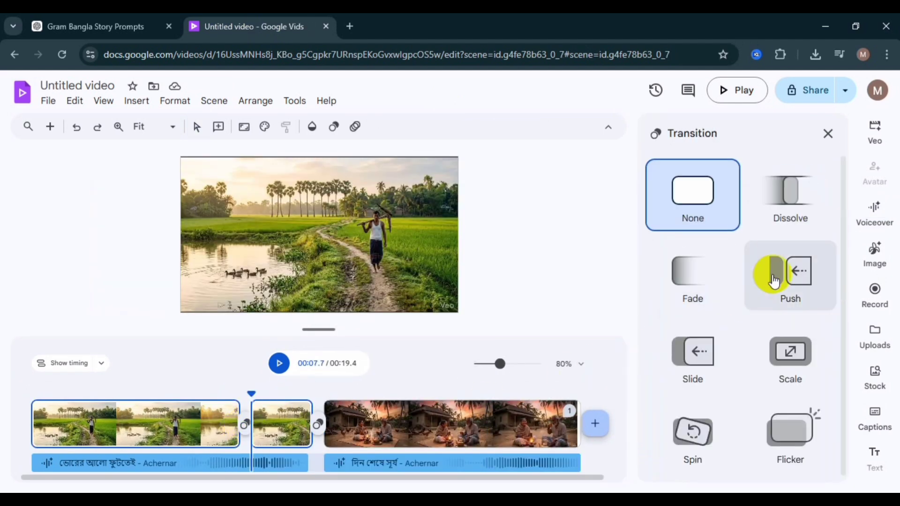
pyautogui.click(718, 271)
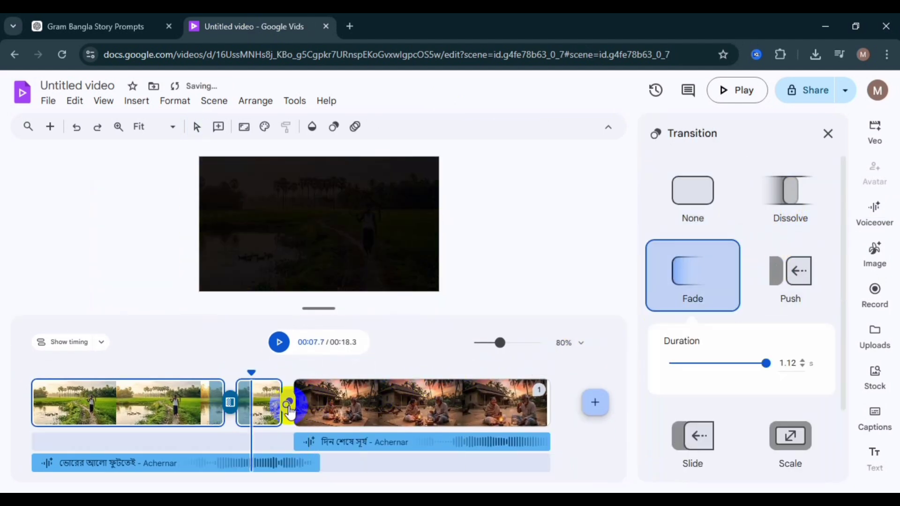
pyautogui.click(289, 407)
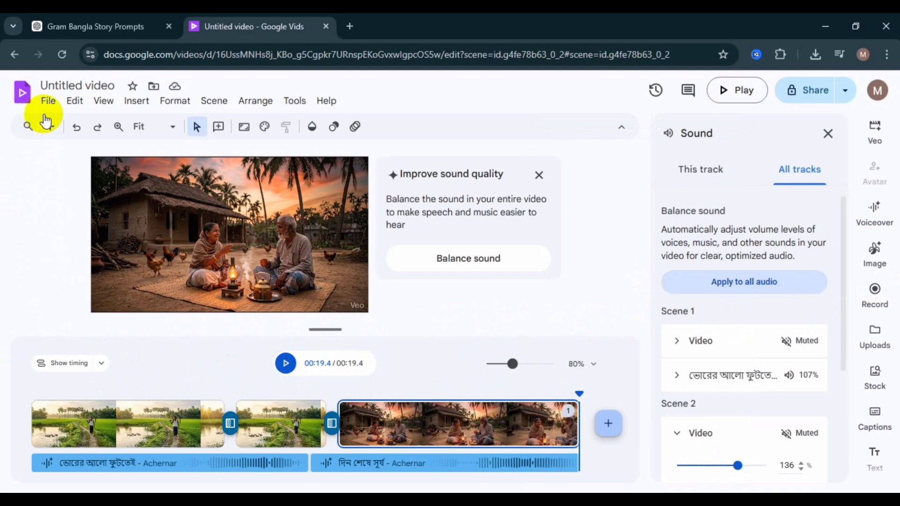
# - Download the finished video as an MP4 file
pyautogui.click(48, 101)
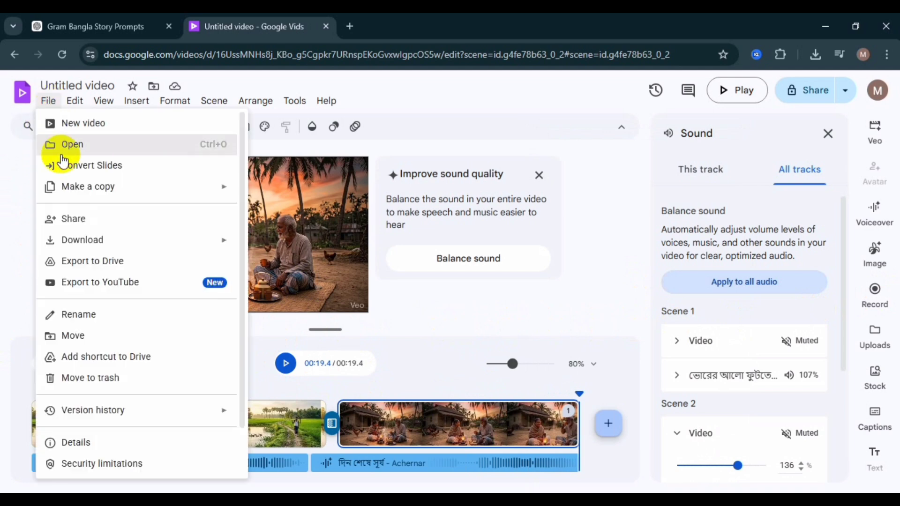
pyautogui.moveTo(99, 241)
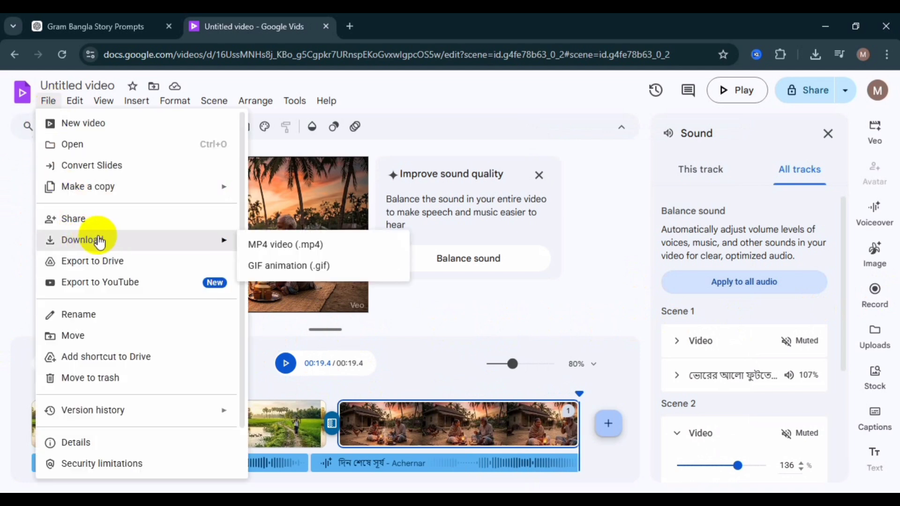
pyautogui.click(327, 254)
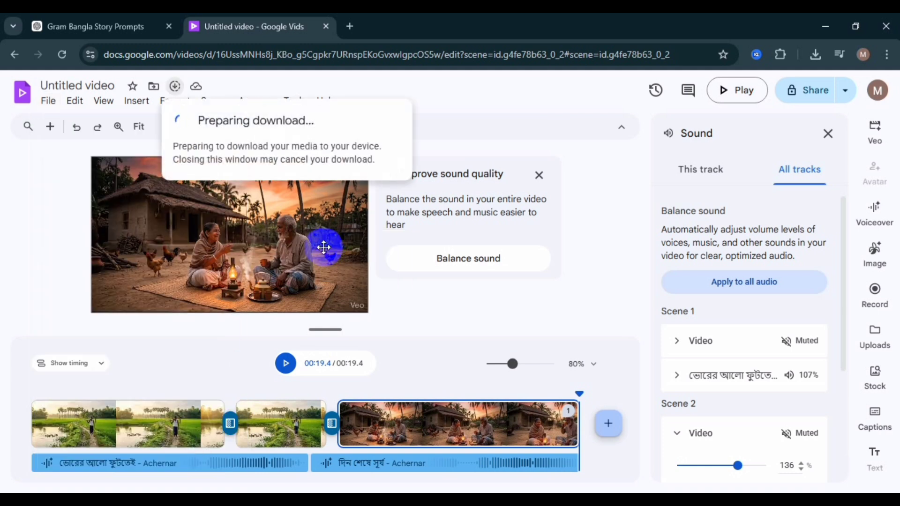